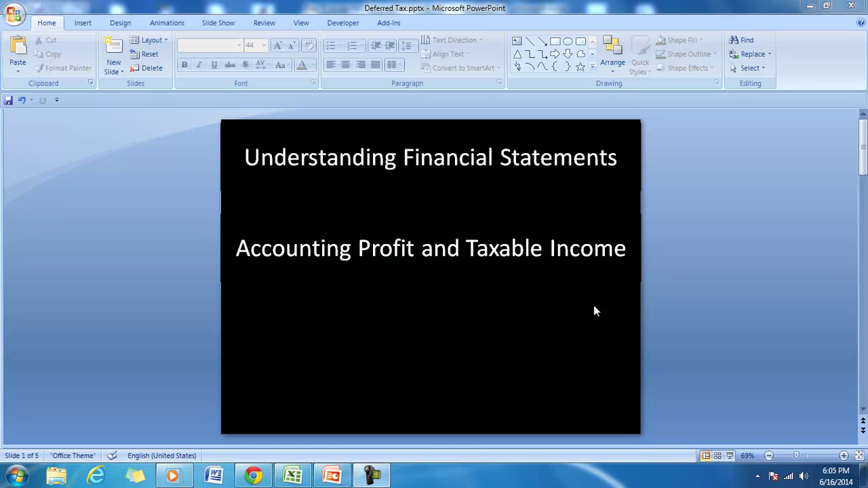
# Select 'Accounting Profit and' in the title-slide subtitle, then move to slide 2.
pyautogui.click(308, 248)
pyautogui.moveTo(241, 252); pyautogui.dragTo(601, 246)
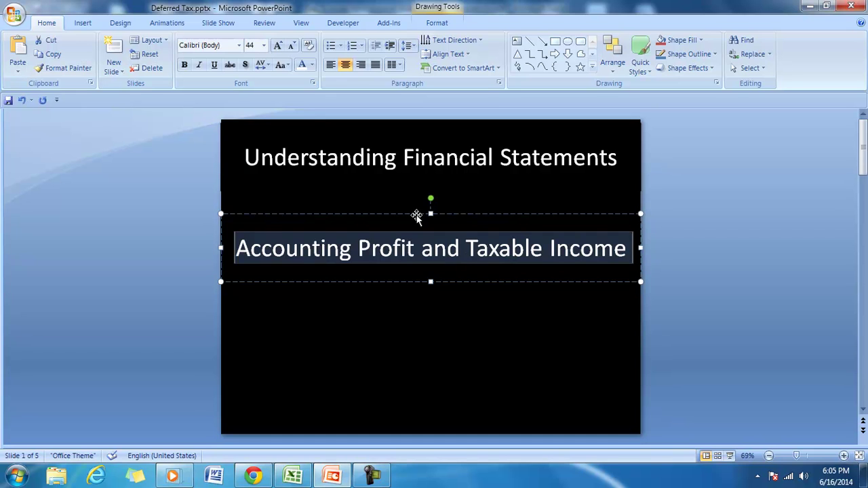
pyautogui.click(864, 365)
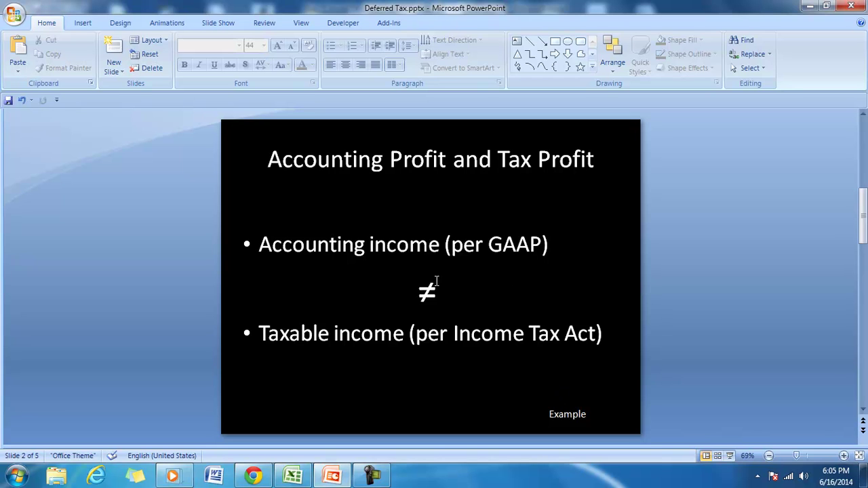
# Switch to the Q1_DT workbook and drag the Transactions note left beside the CFS table.
pyautogui.click(292, 479)
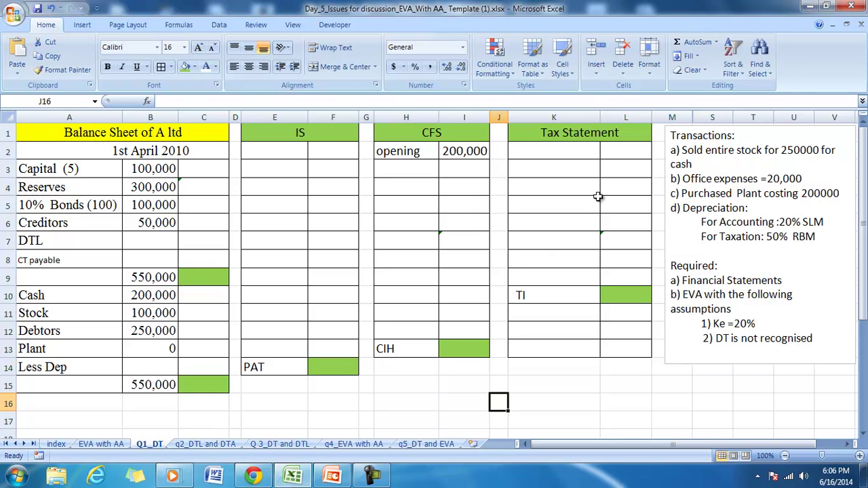
pyautogui.click(684, 129)
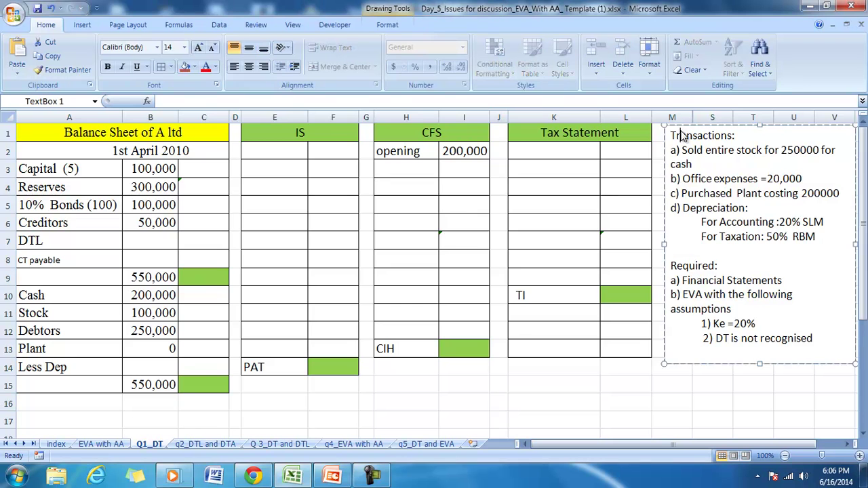
pyautogui.moveTo(684, 129); pyautogui.dragTo(523, 128)
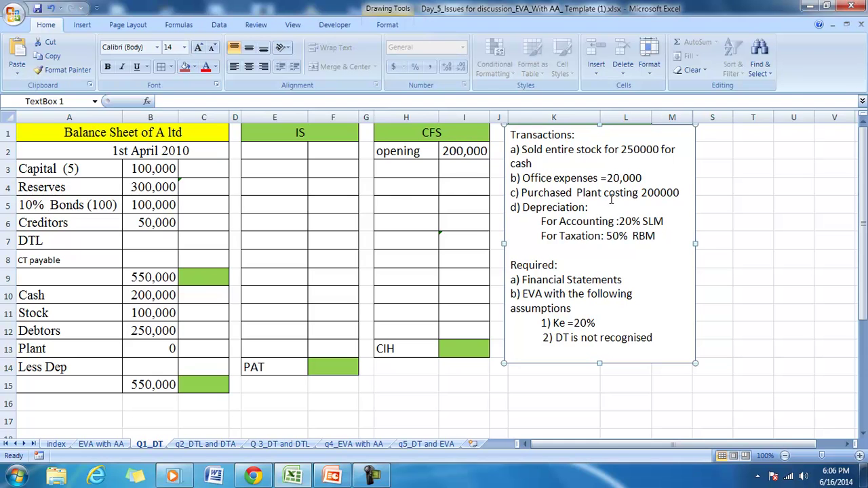
pyautogui.click(303, 134)
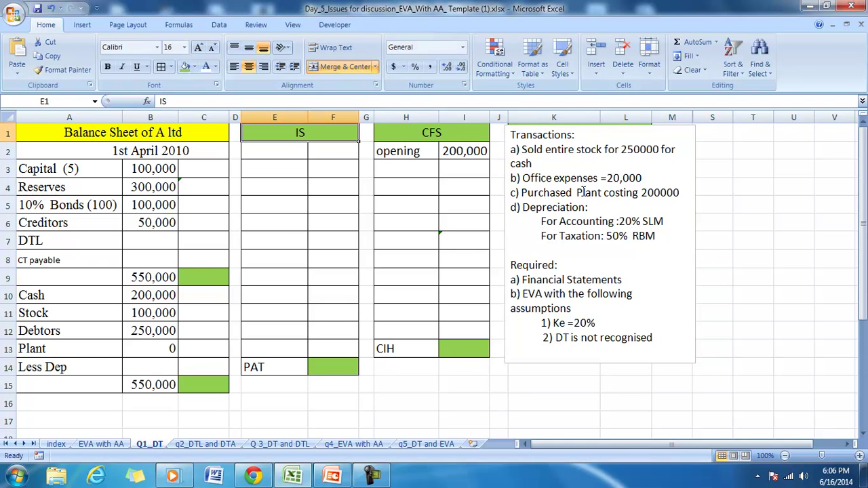
# Turn the IS Sales label and 250000 (E2, F2) and CFS Sales row H3:I3 black.
pyautogui.click(267, 149)
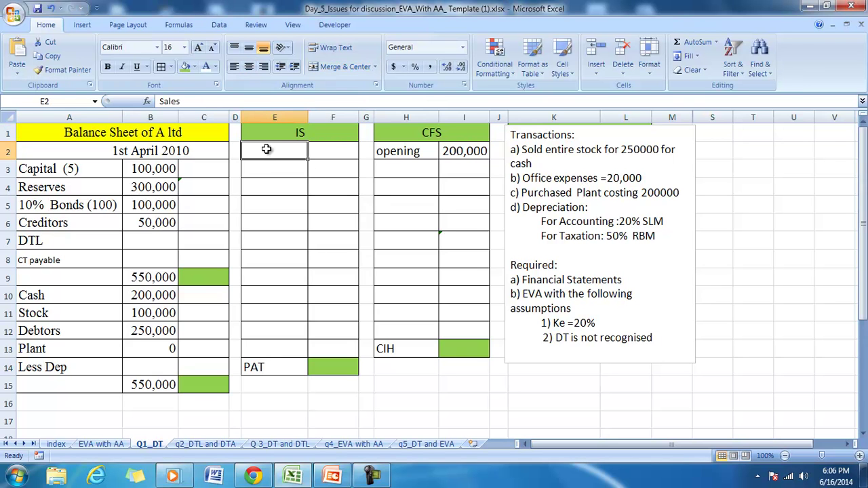
pyautogui.click(215, 68)
pyautogui.click(224, 104)
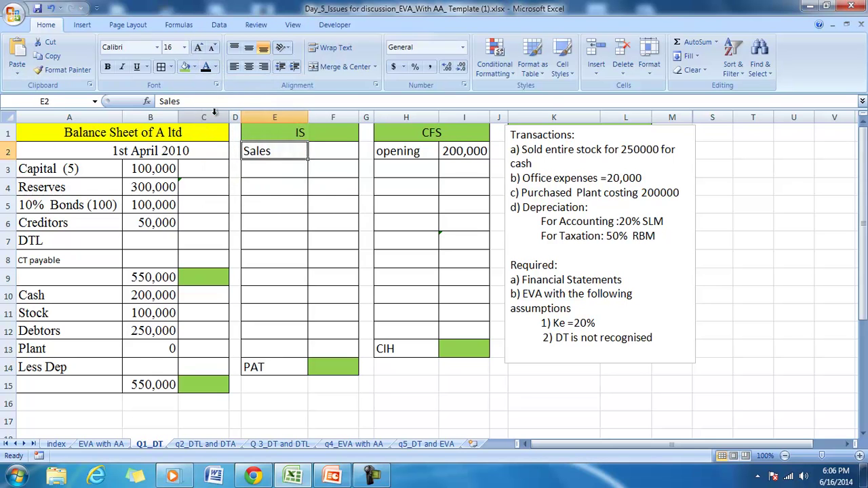
pyautogui.click(319, 147)
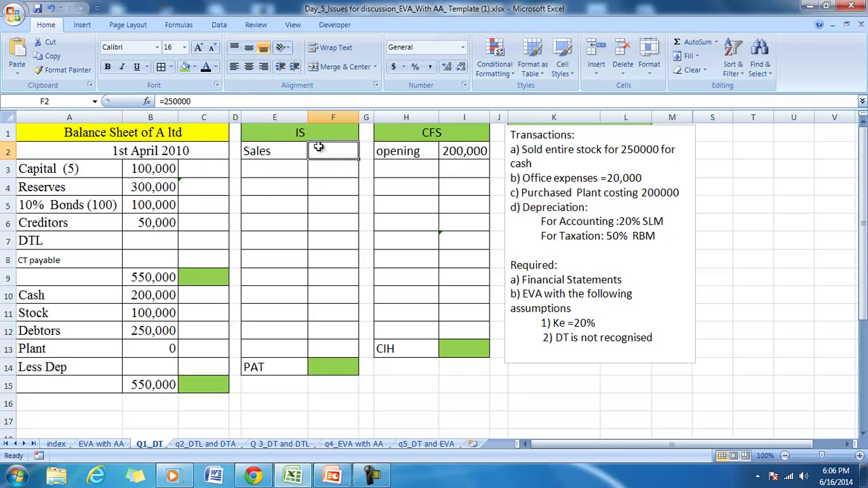
pyautogui.click(206, 70)
pyautogui.click(411, 175)
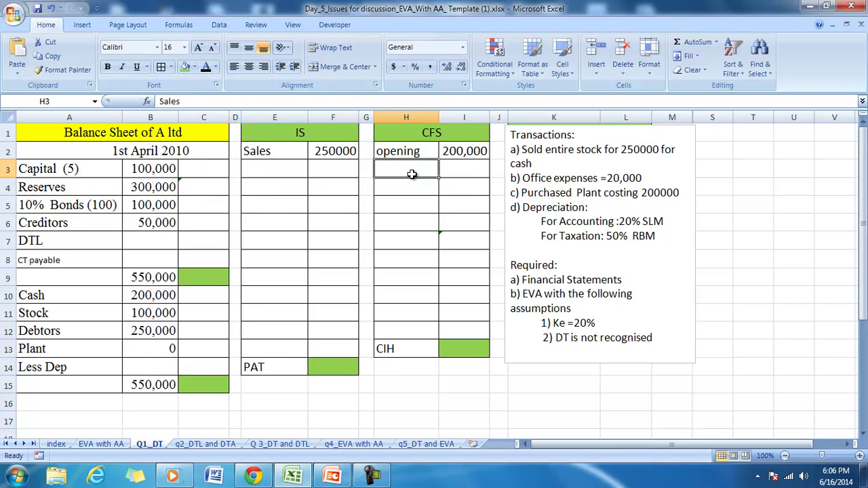
pyautogui.moveTo(411, 174); pyautogui.dragTo(465, 170)
pyautogui.click(206, 70)
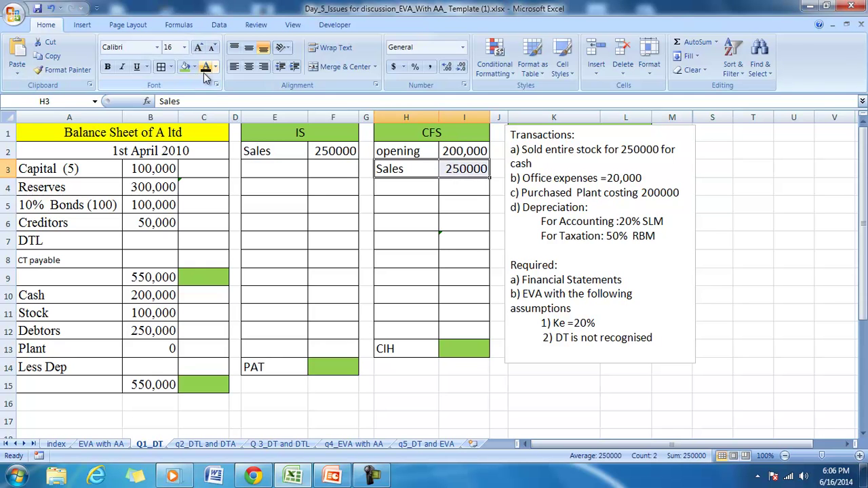
# Show the COGS 100,000 row E5:F5 in black.
pyautogui.click(263, 188)
pyautogui.click(263, 202)
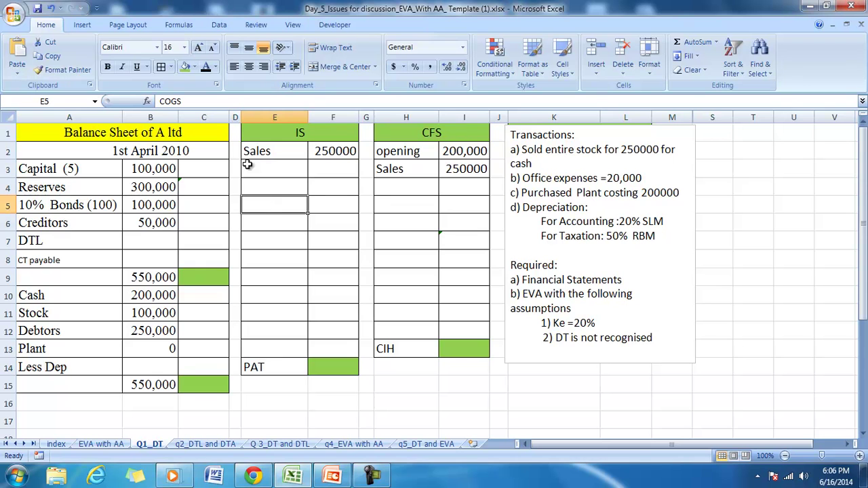
pyautogui.moveTo(278, 206); pyautogui.dragTo(329, 205)
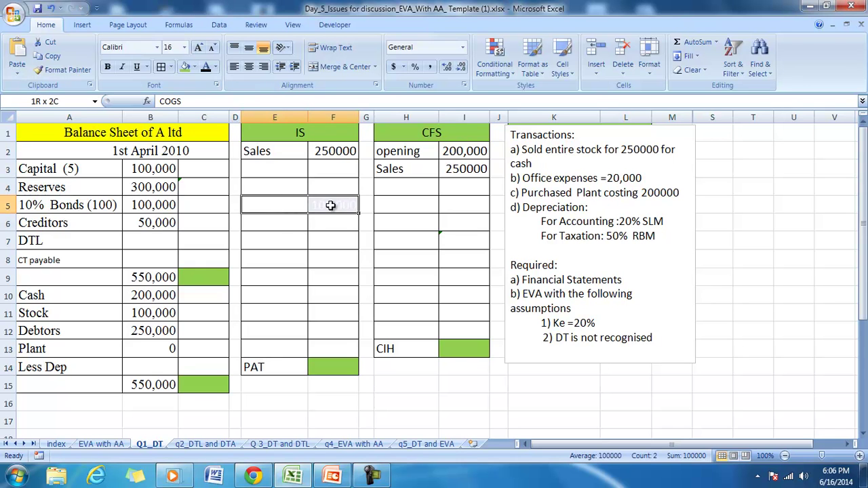
pyautogui.click(206, 70)
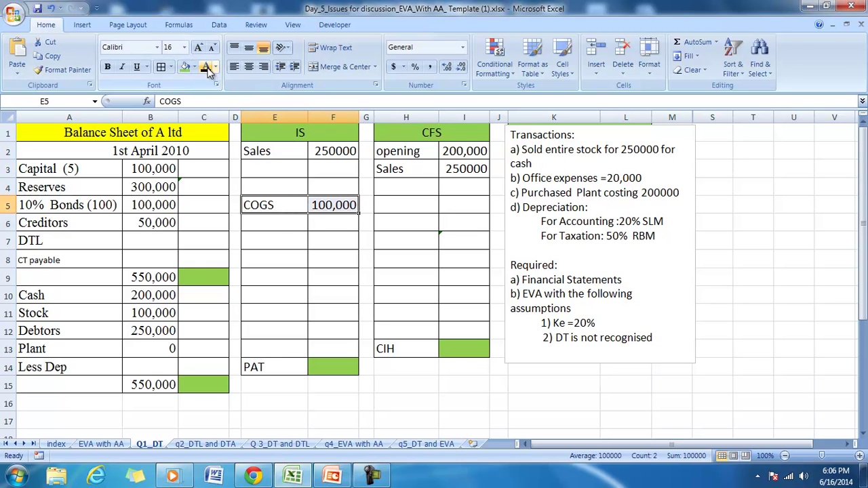
# Reveal the zero Stock adjustment in C11, trace its precedents, then remove the arrows.
pyautogui.click(209, 316)
pyautogui.click(205, 68)
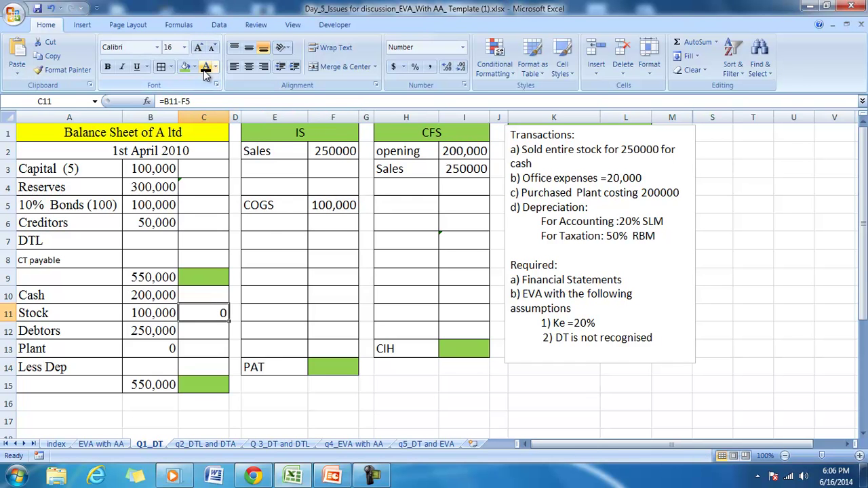
pyautogui.click(179, 26)
pyautogui.click(475, 43)
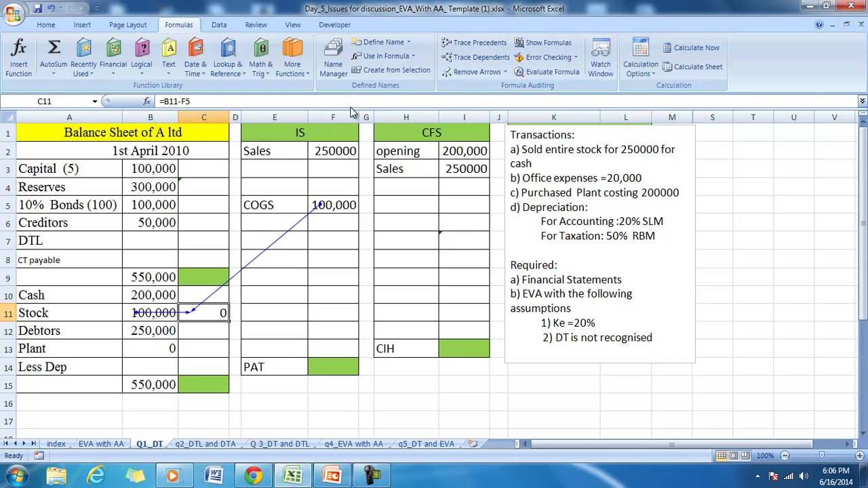
pyautogui.click(473, 72)
pyautogui.click(46, 25)
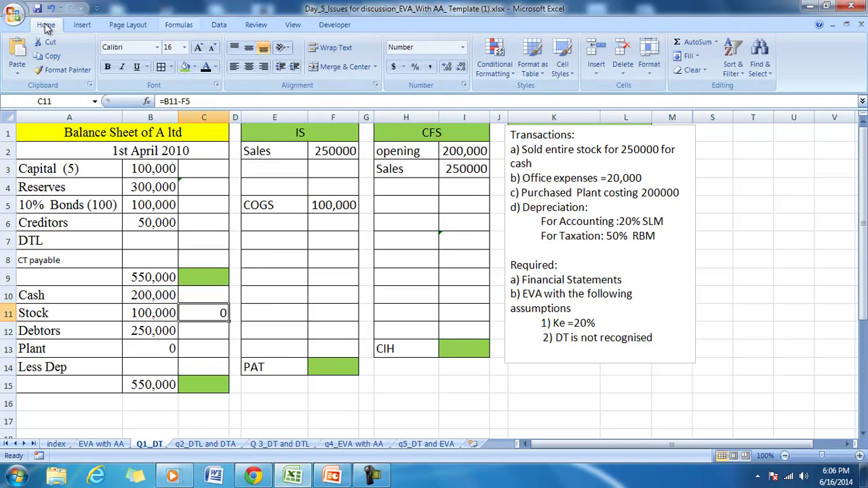
# Show Office expenses 20000 in black in the IS row E6:F6 and CFS row H6:I6.
pyautogui.click(261, 225)
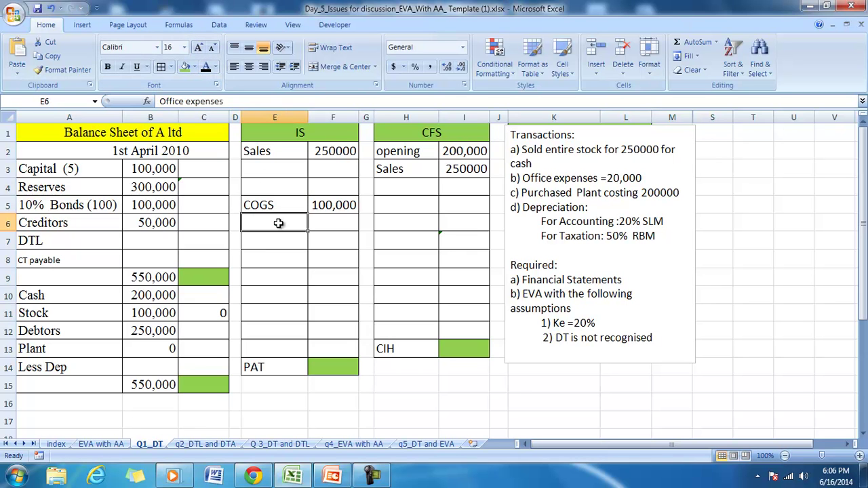
pyautogui.moveTo(285, 223); pyautogui.dragTo(325, 219)
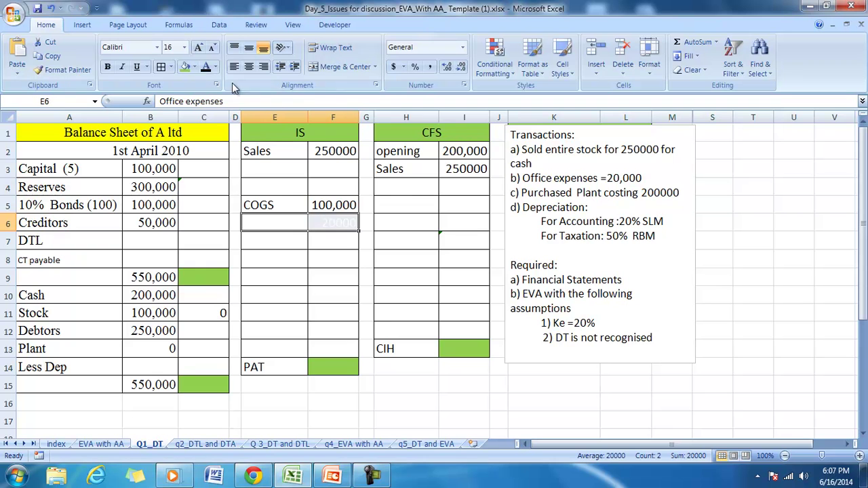
pyautogui.click(205, 67)
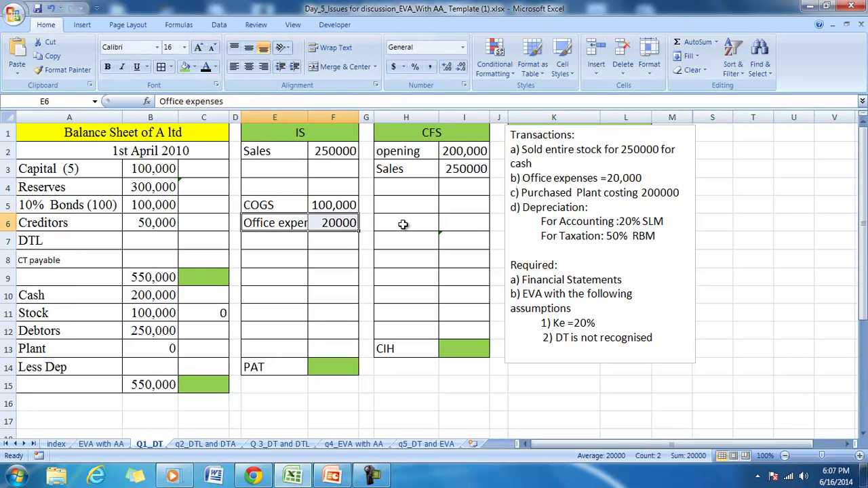
pyautogui.click(403, 242)
pyautogui.click(398, 206)
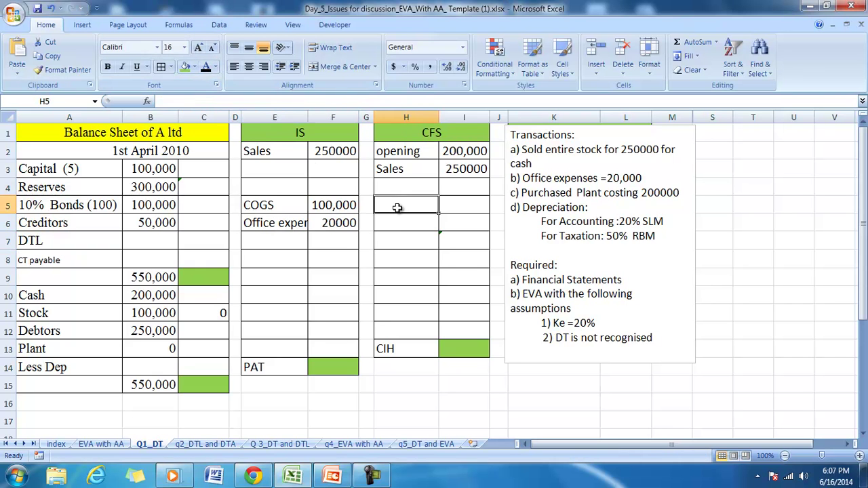
pyautogui.click(396, 224)
pyautogui.moveTo(396, 224); pyautogui.dragTo(451, 223)
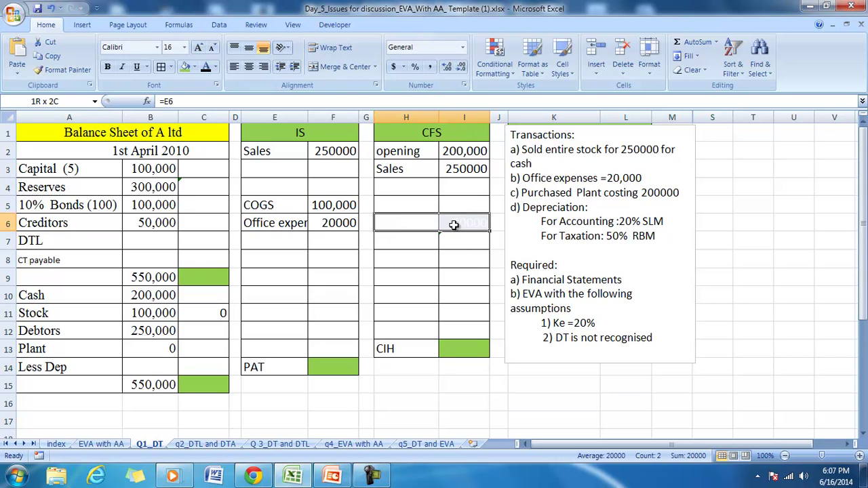
pyautogui.click(206, 66)
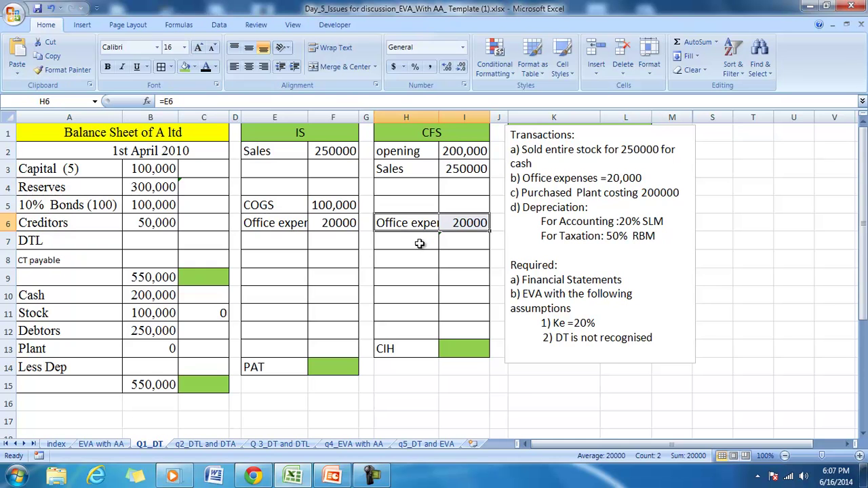
# Reveal Plant 200000 in CFS row H7:I7 and balance sheet cell C13 in black.
pyautogui.moveTo(426, 242); pyautogui.dragTo(442, 242)
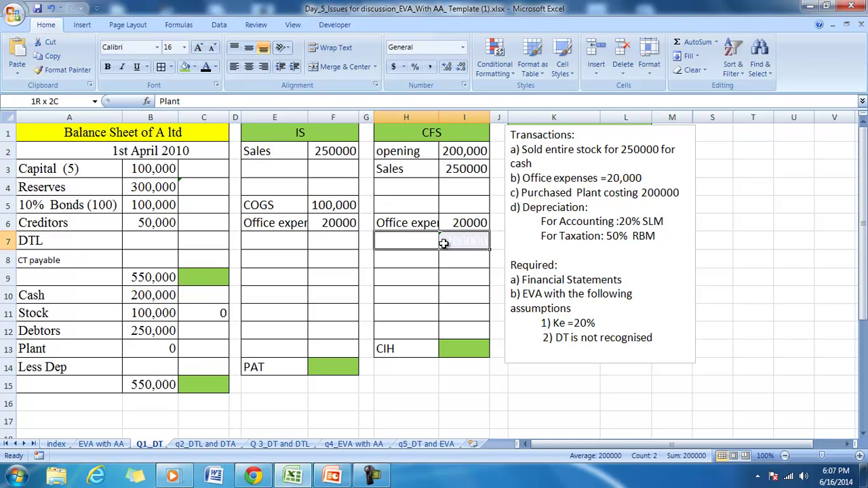
pyautogui.click(206, 68)
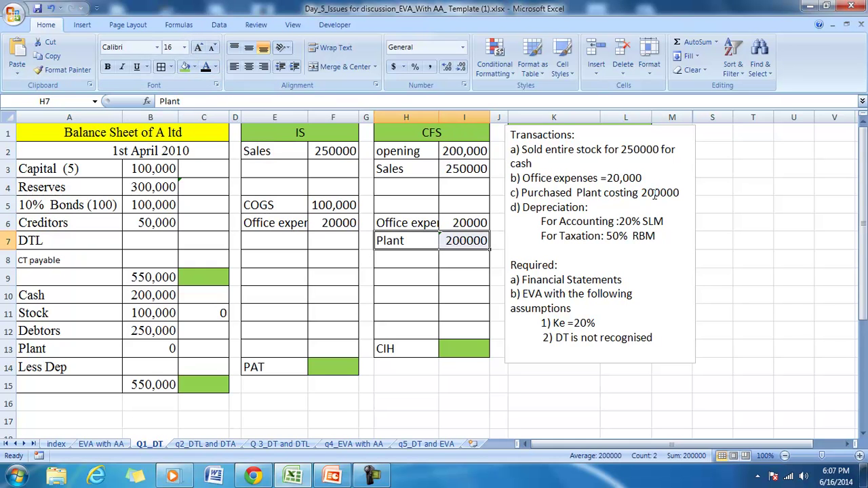
pyautogui.click(200, 349)
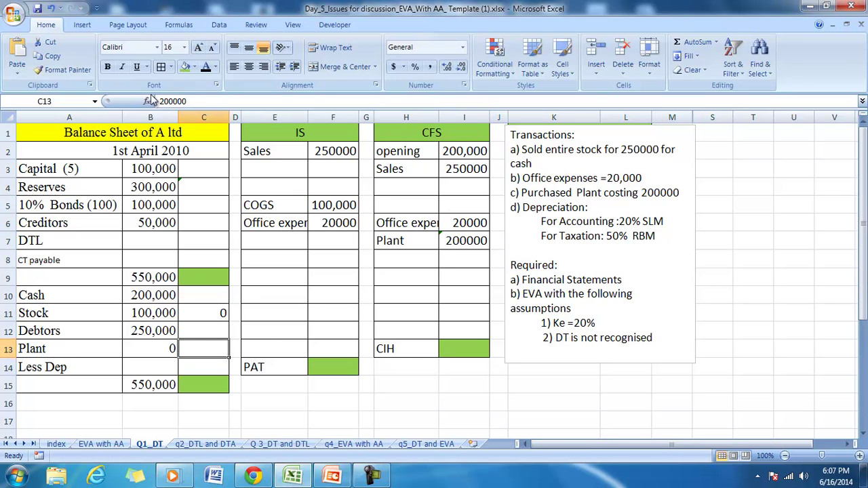
pyautogui.click(206, 68)
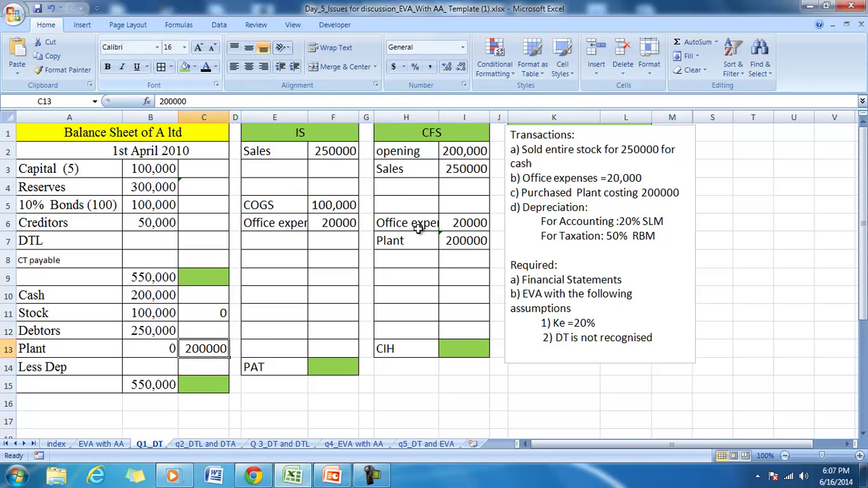
pyautogui.click(463, 244)
pyautogui.moveTo(267, 237); pyautogui.dragTo(343, 239)
# Show IS Depreciation 40000 in black and trace F7 back to C13, then clear arrows.
pyautogui.click(207, 68)
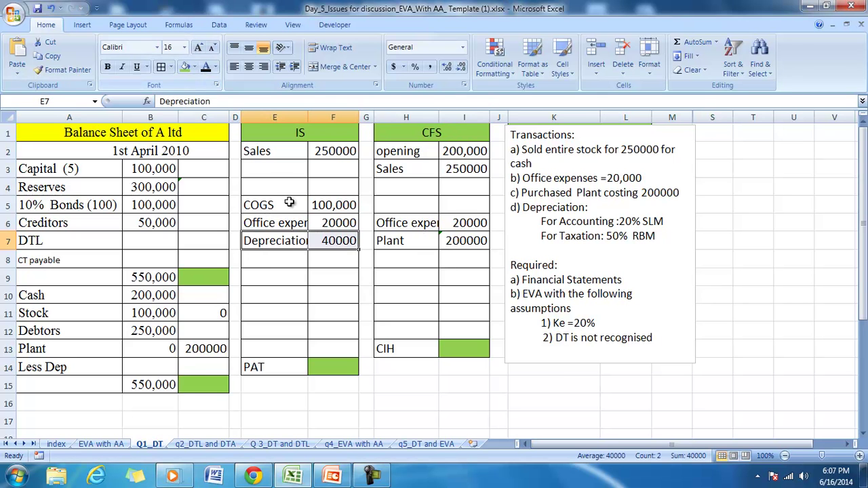
pyautogui.click(339, 241)
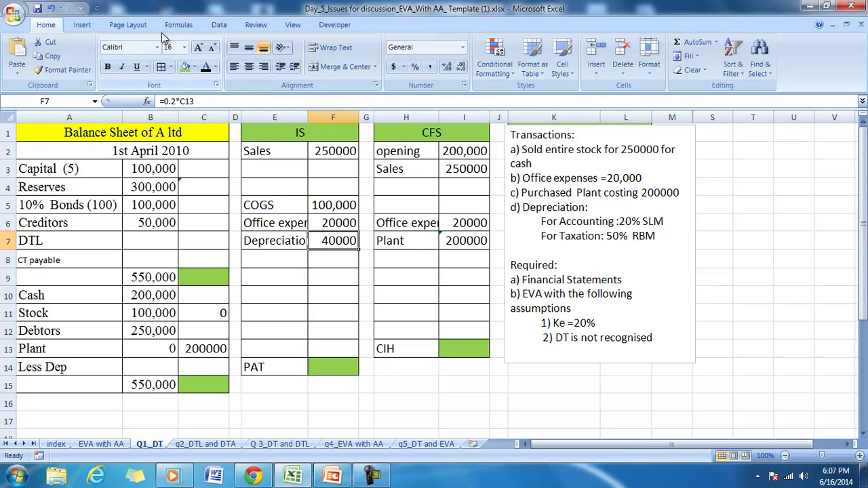
pyautogui.click(178, 25)
pyautogui.click(475, 42)
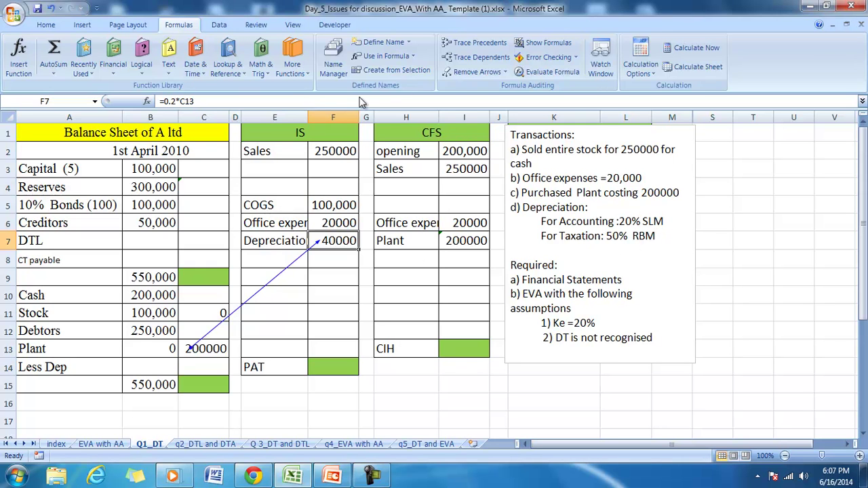
pyautogui.click(454, 73)
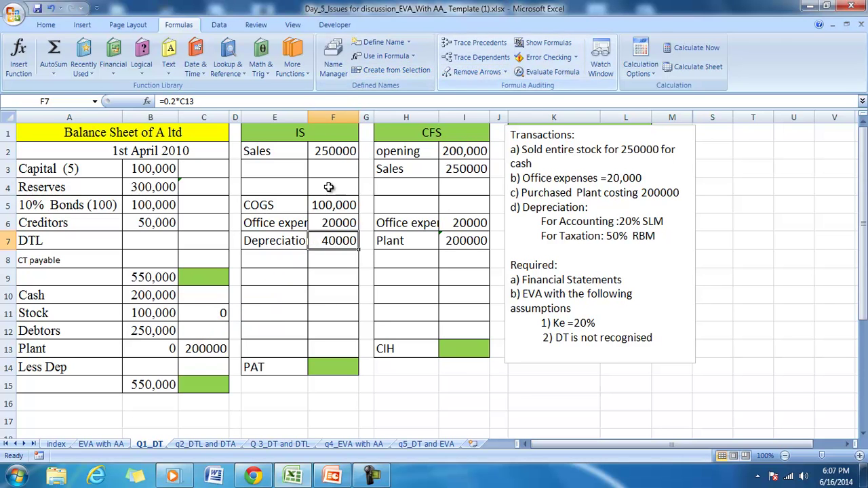
# Turn the Less Dep value -40000 in C14 black.
pyautogui.click(204, 369)
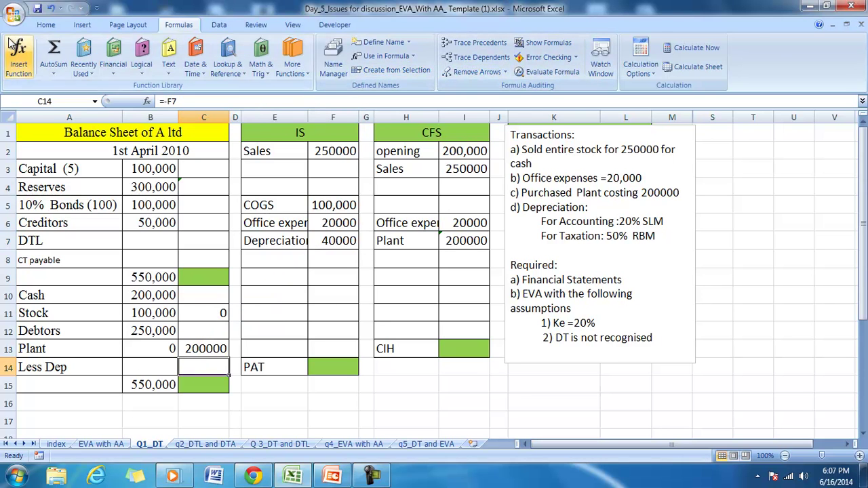
pyautogui.click(46, 24)
pyautogui.click(206, 68)
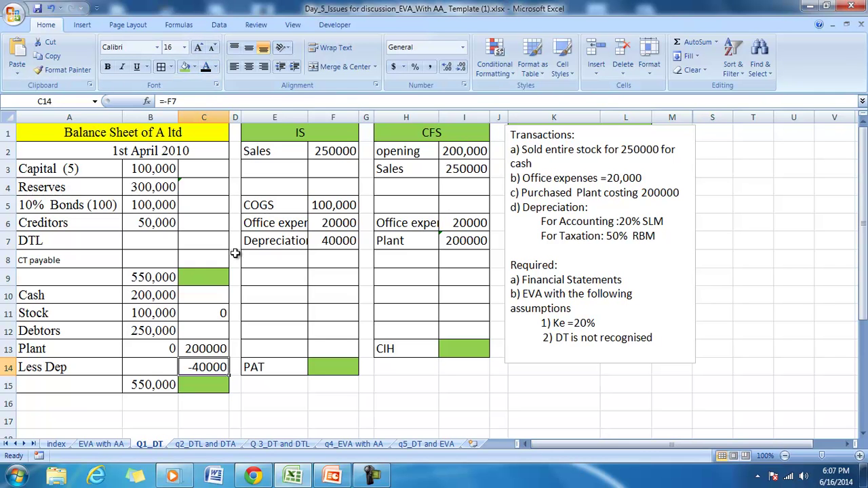
pyautogui.moveTo(256, 254); pyautogui.dragTo(319, 241)
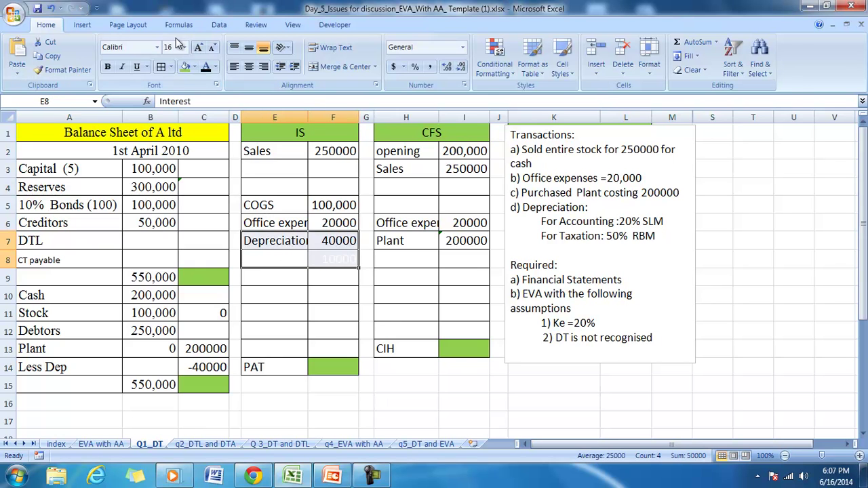
# Reveal Interest 10000 in IS row E8:F8 and CFS row H8:I8, tracing and clearing precedents.
pyautogui.click(206, 68)
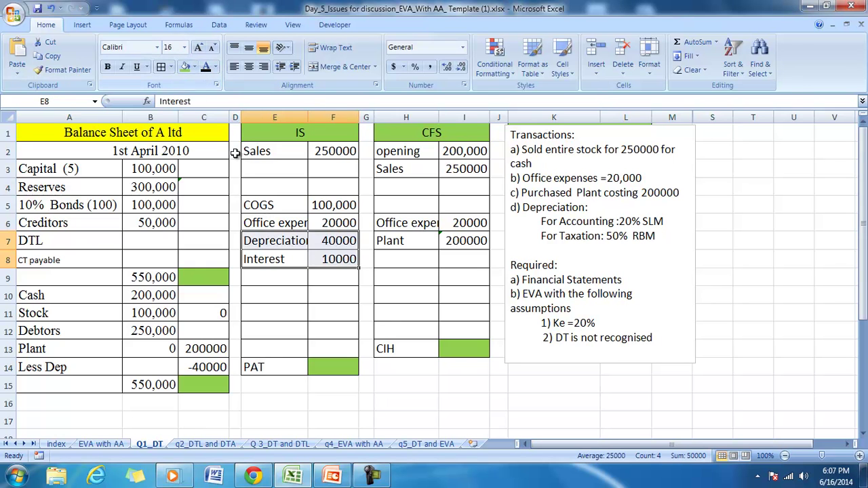
pyautogui.click(344, 260)
pyautogui.click(173, 27)
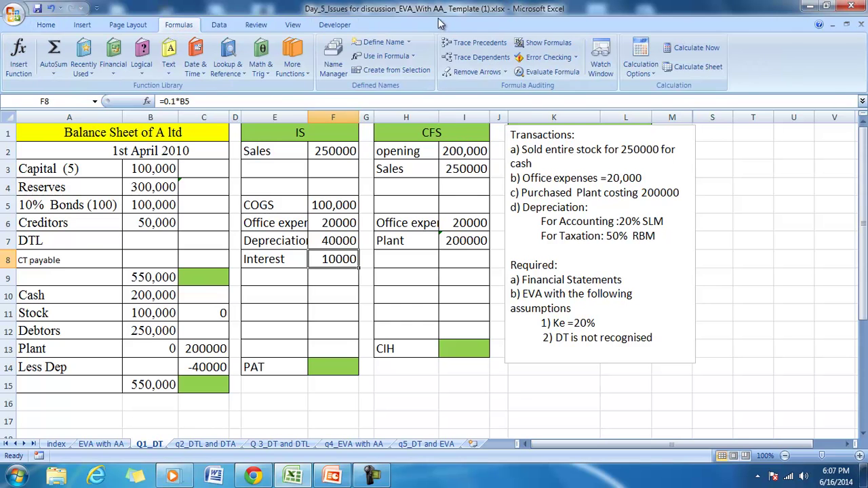
pyautogui.click(471, 43)
pyautogui.moveTo(405, 262); pyautogui.dragTo(456, 260)
pyautogui.hotkey('ctrl', 'c')
pyautogui.click(453, 42)
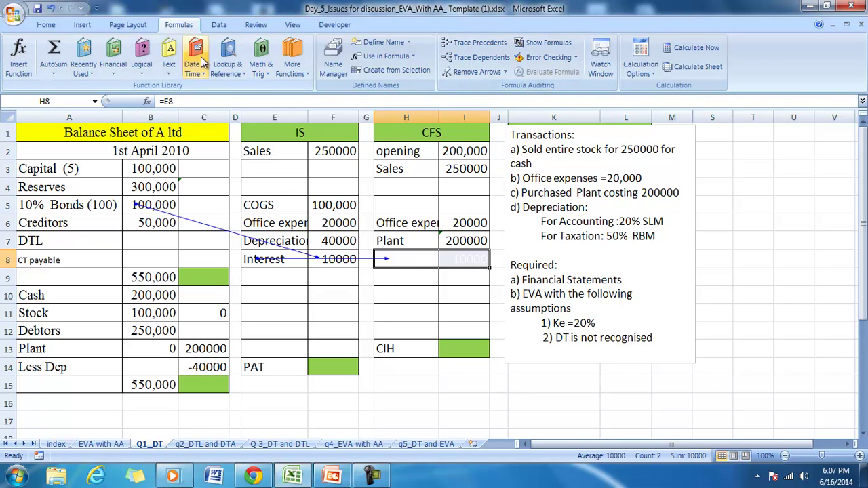
pyautogui.click(46, 25)
pyautogui.click(206, 67)
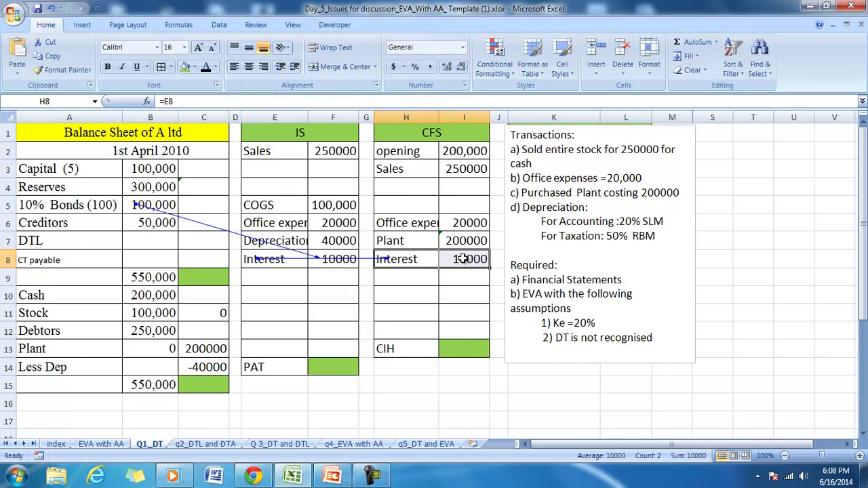
pyautogui.click(178, 25)
pyautogui.click(474, 71)
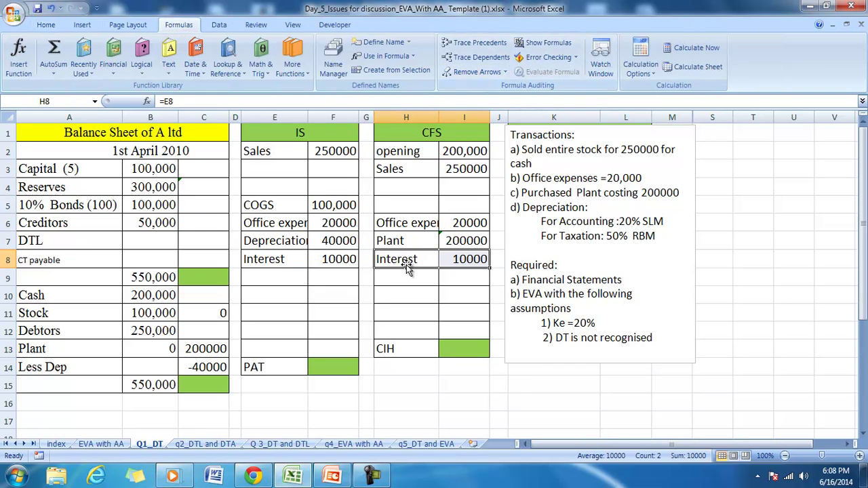
# Show the IS total expenses of 170,000 in F9 (=SUM(F5:F8)) in black.
pyautogui.click(321, 281)
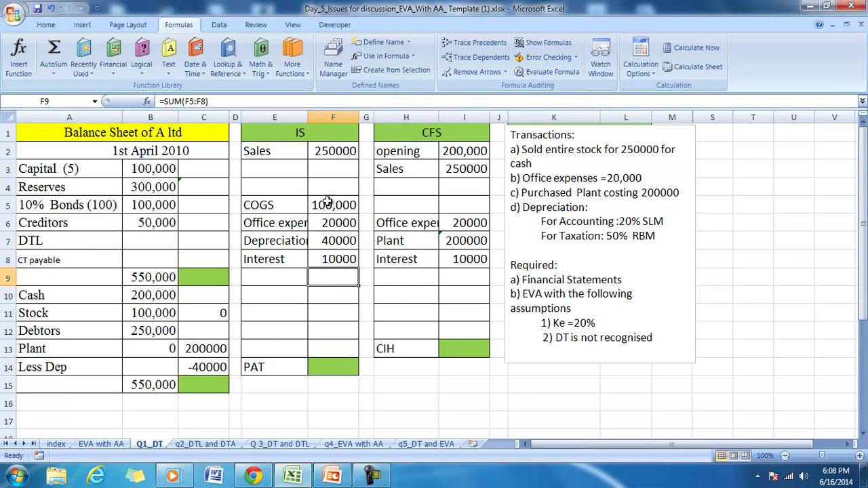
pyautogui.moveTo(327, 204); pyautogui.dragTo(336, 255)
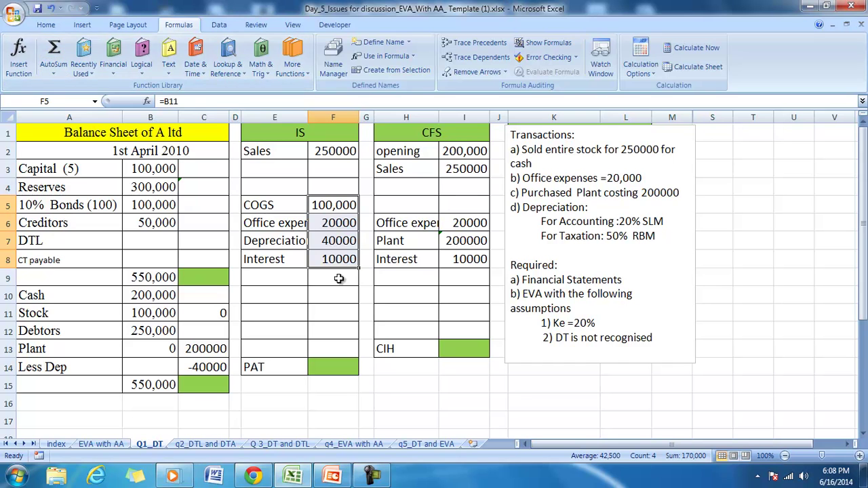
pyautogui.click(339, 279)
pyautogui.click(46, 25)
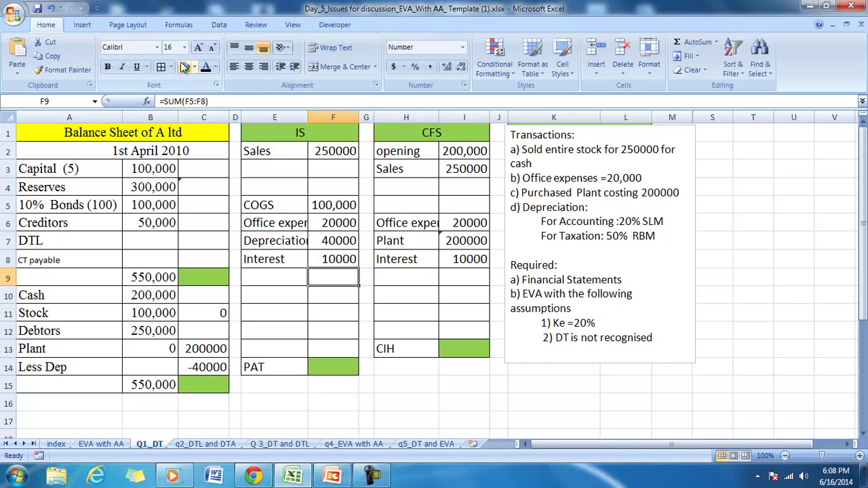
pyautogui.click(205, 67)
# Turn the PBT row E10:F10 black so 80,000 from =F2-F9 shows.
pyautogui.click(282, 296)
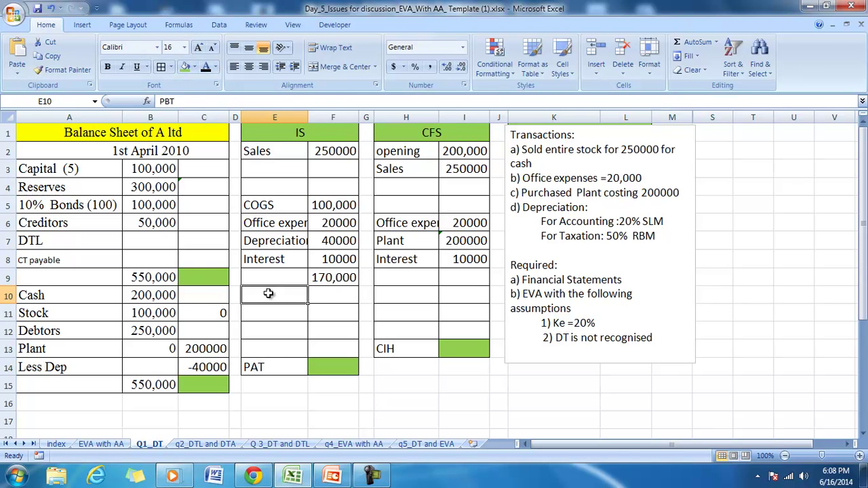
pyautogui.moveTo(269, 293); pyautogui.dragTo(328, 295)
pyautogui.click(205, 67)
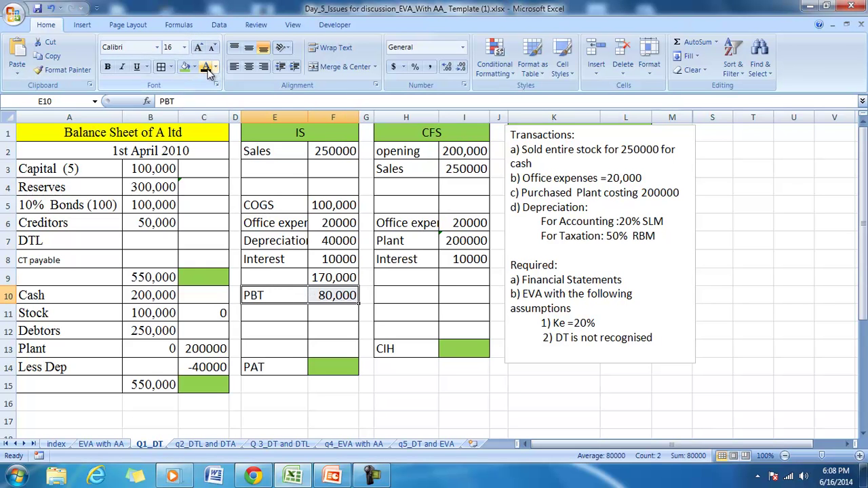
pyautogui.click(337, 299)
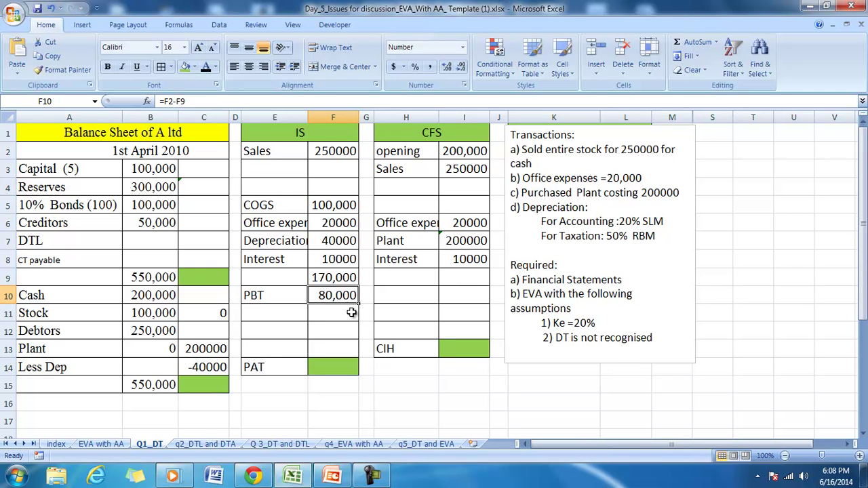
pyautogui.click(262, 297)
pyautogui.click(337, 297)
pyautogui.click(548, 136)
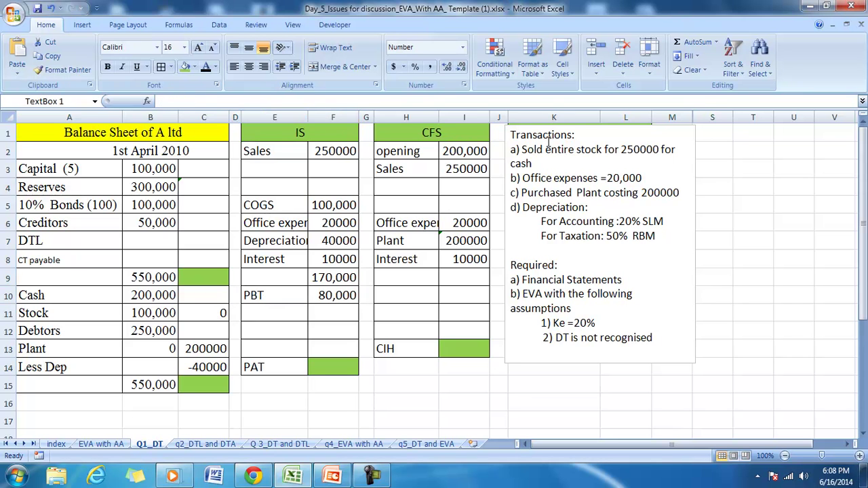
# Move the Transactions box right to uncover the Tax Statement and colour 'For Taxation: 50% RBM' red.
pyautogui.moveTo(535, 128); pyautogui.dragTo(692, 127)
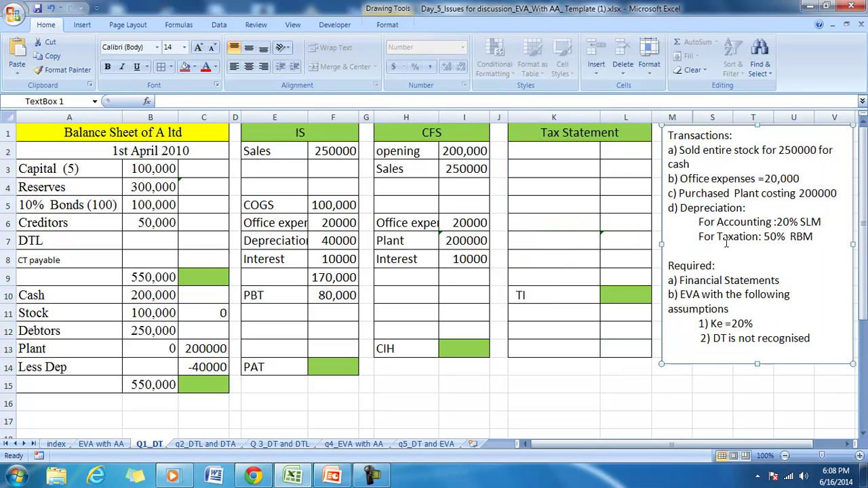
pyautogui.moveTo(698, 236); pyautogui.dragTo(814, 236)
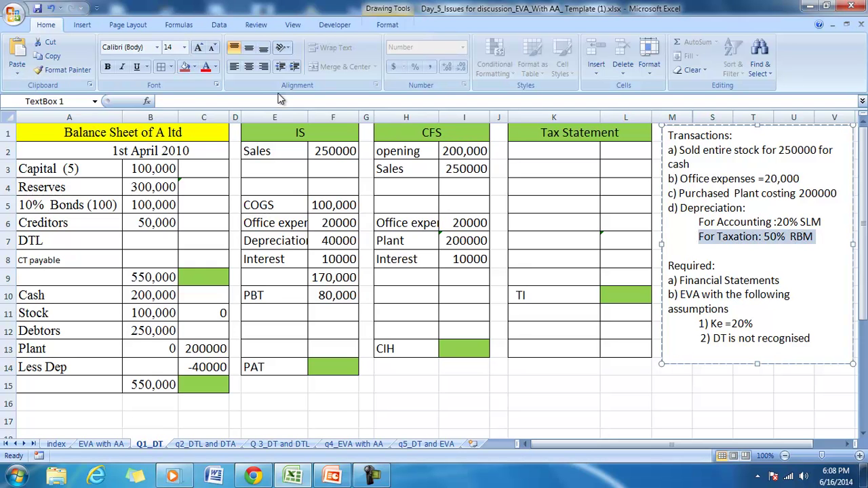
pyautogui.click(206, 66)
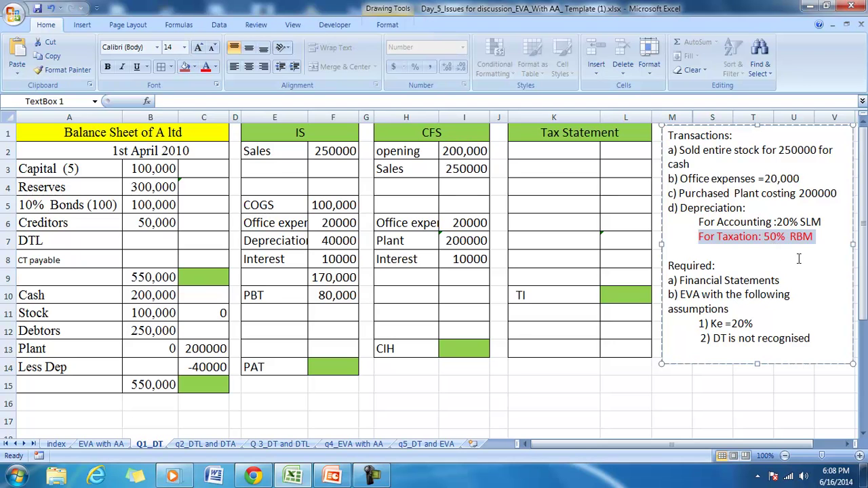
pyautogui.moveTo(799, 259); pyautogui.dragTo(781, 273)
pyautogui.moveTo(521, 150); pyautogui.dragTo(620, 225)
# Show Tax Statement Sales 250000, COGS 100000 and Office expenses 20000 (K2:L6) in black.
pyautogui.click(206, 67)
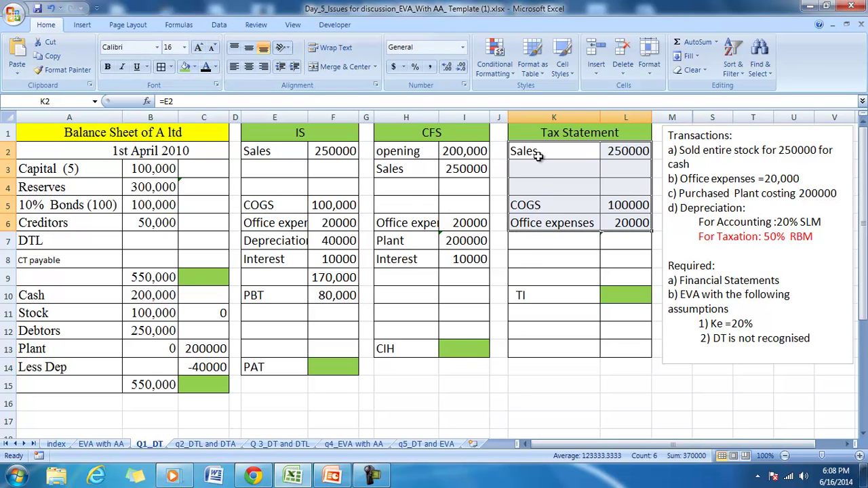
pyautogui.click(325, 152)
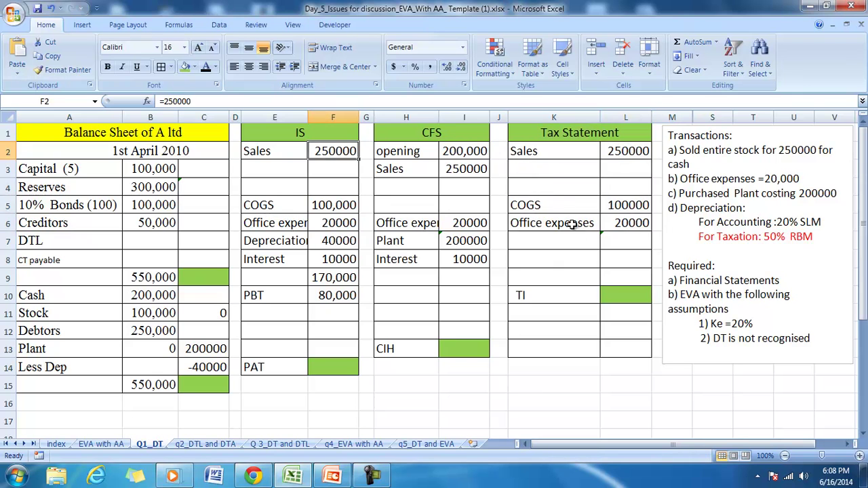
pyautogui.moveTo(549, 209); pyautogui.dragTo(612, 205)
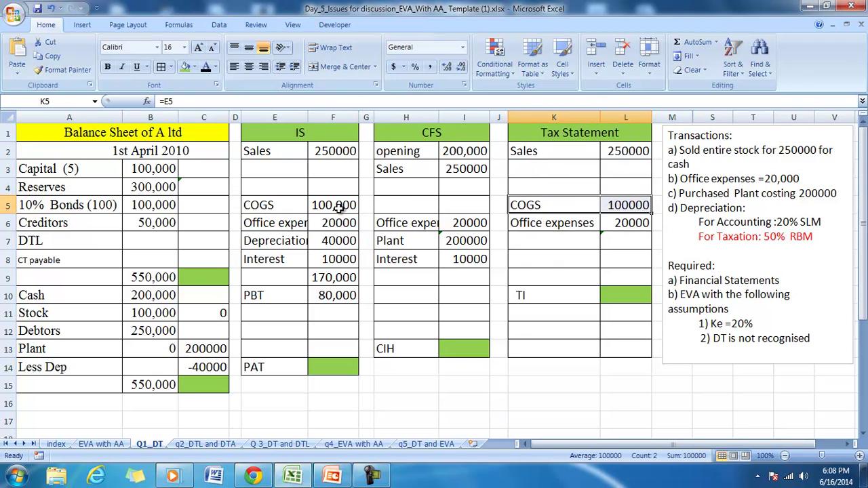
# Reveal tax Depreciation 100000 in K7:L7, tracing L7 and F7 to plant cost, then clear arrows.
pyautogui.moveTo(536, 242); pyautogui.dragTo(601, 242)
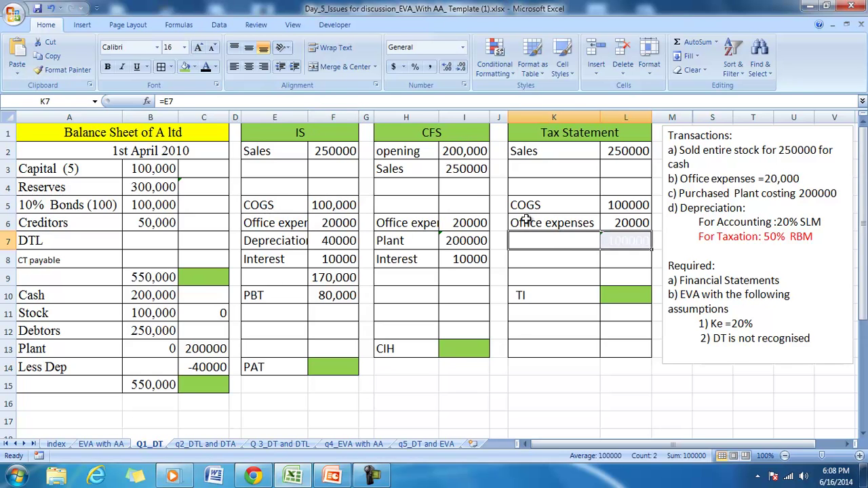
pyautogui.click(206, 66)
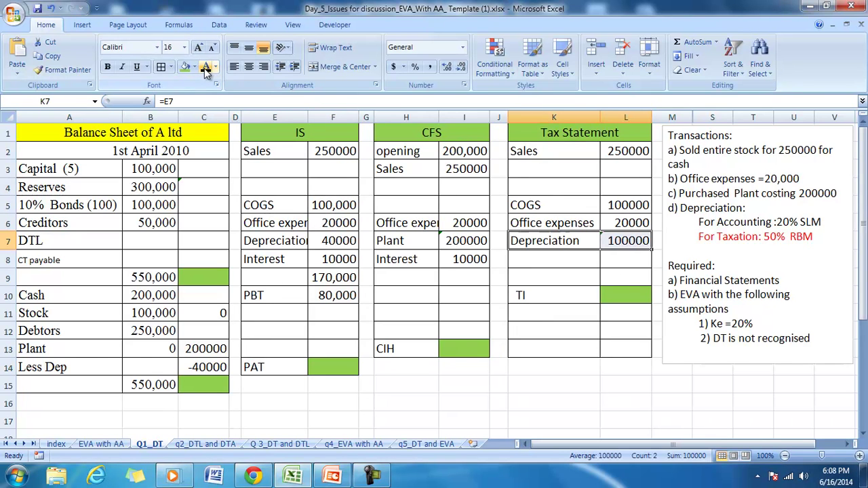
pyautogui.click(622, 240)
pyautogui.click(178, 24)
pyautogui.click(493, 45)
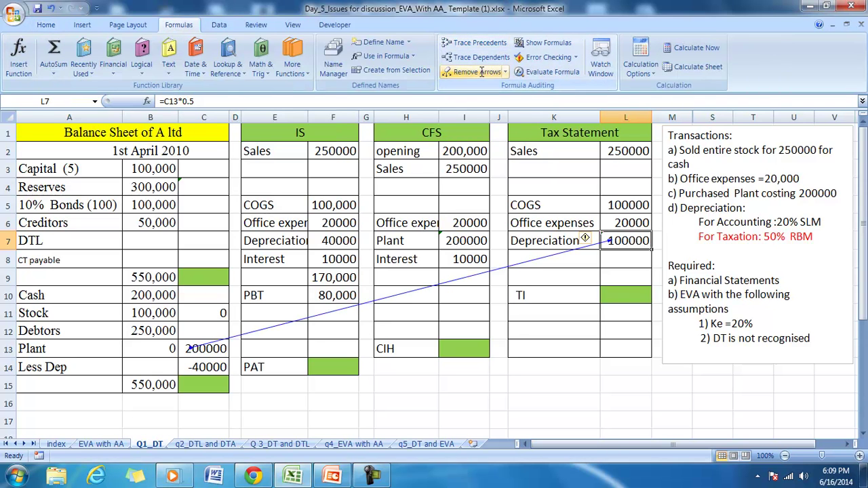
pyautogui.click(337, 241)
pyautogui.click(458, 45)
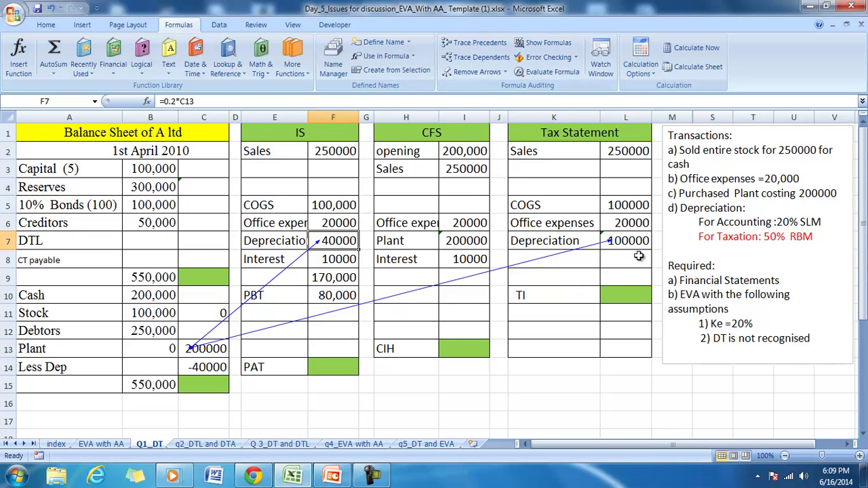
pyautogui.click(459, 72)
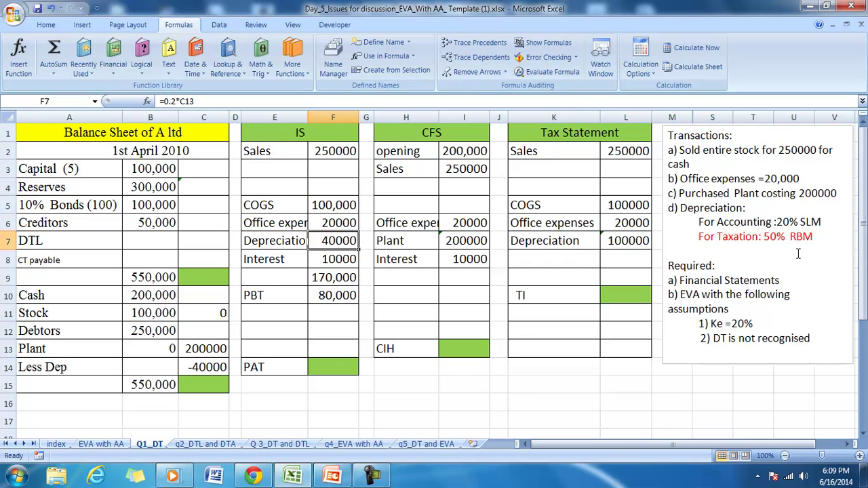
# Show the Tax Statement Interest 10000 row K8:L8 in black.
pyautogui.moveTo(556, 261); pyautogui.dragTo(624, 254)
pyautogui.hotkey('ctrl', 'v')
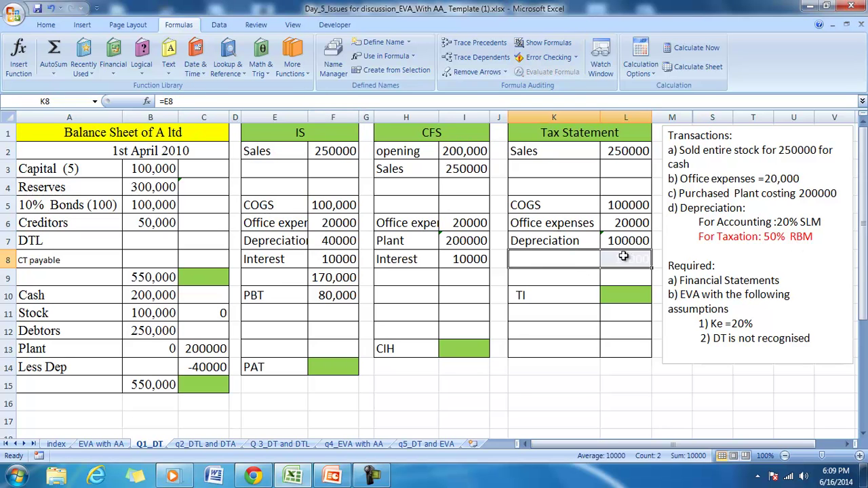
pyautogui.click(46, 24)
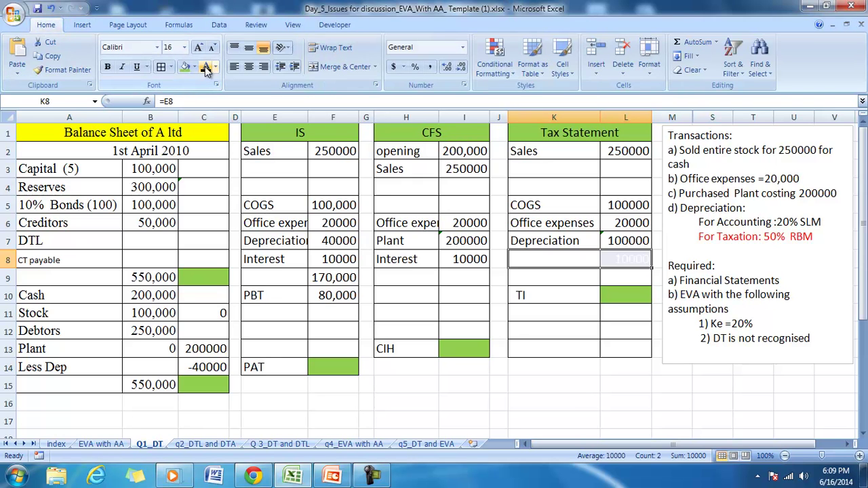
pyautogui.click(205, 67)
# Give Depreciation rows K7:L7 and E7:F7 a light fill and widen column E.
pyautogui.moveTo(519, 243); pyautogui.dragTo(616, 244)
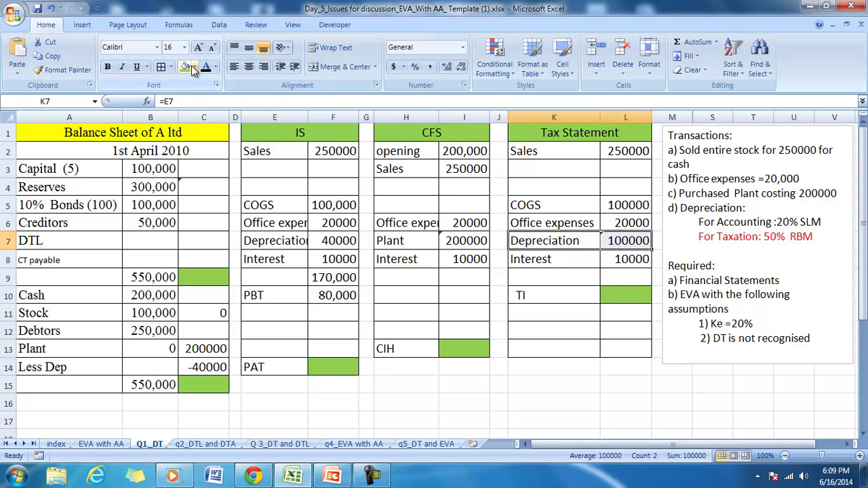
pyautogui.click(194, 68)
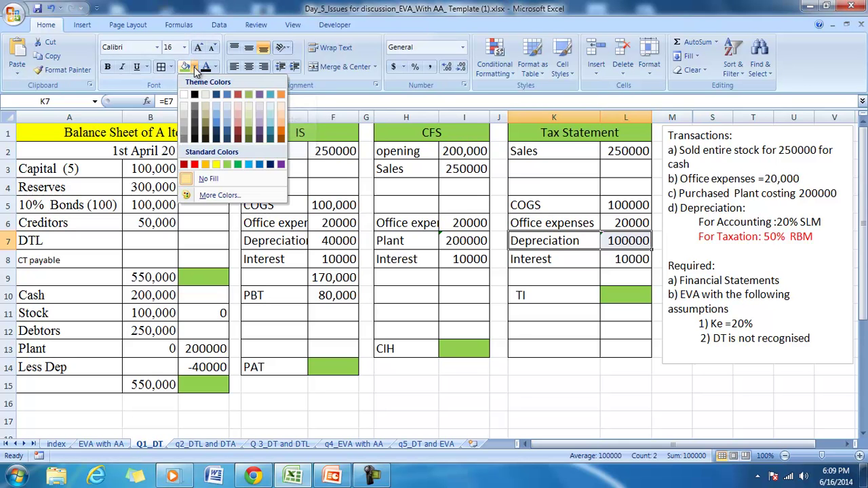
pyautogui.click(262, 107)
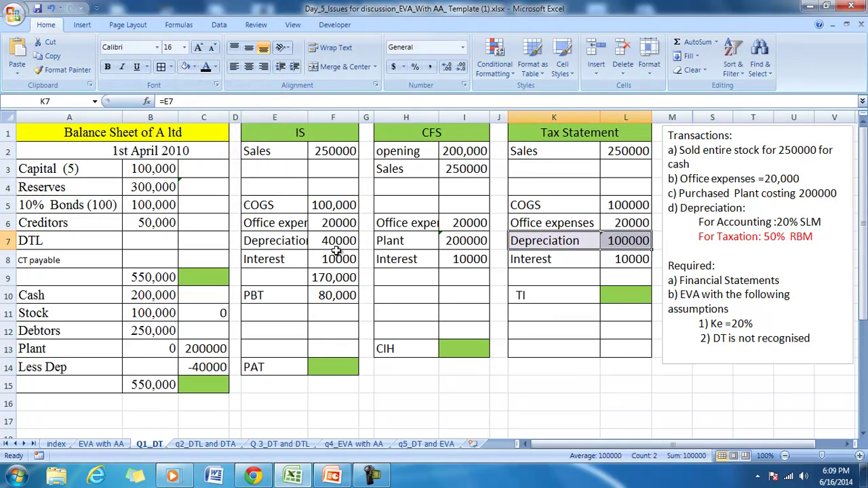
pyautogui.moveTo(284, 244); pyautogui.dragTo(325, 243)
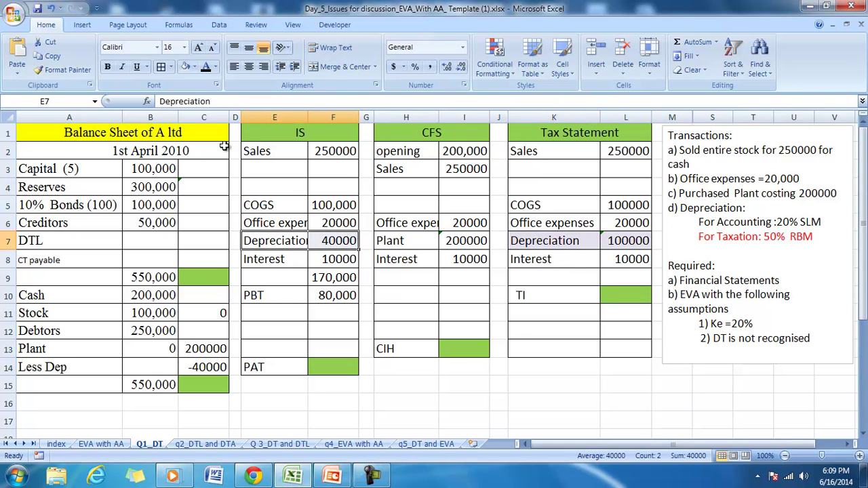
pyautogui.click(186, 67)
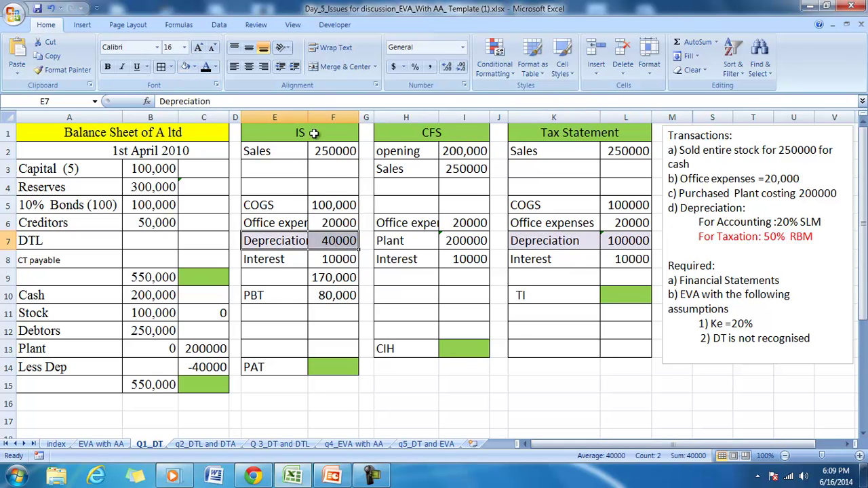
pyautogui.moveTo(308, 117); pyautogui.dragTo(314, 117)
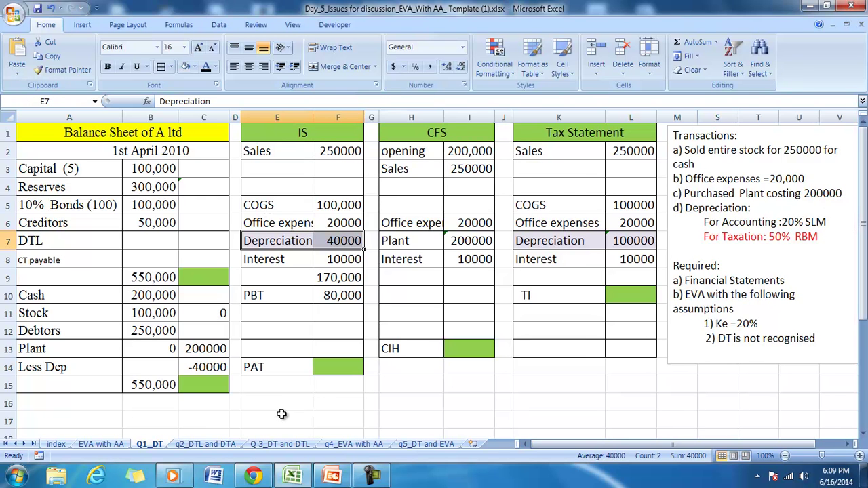
# Reveal the 230000 deductions total in L9 and fill taxable income cell L10 with black.
pyautogui.moveTo(626, 206); pyautogui.dragTo(621, 258)
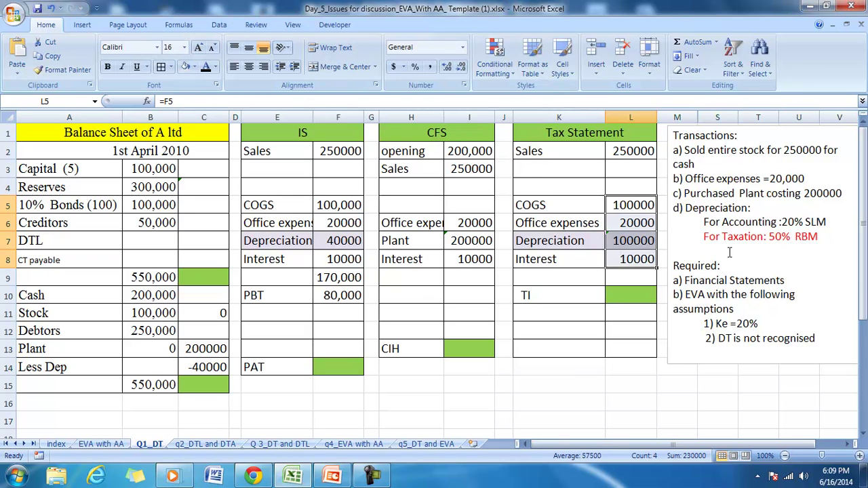
pyautogui.click(620, 275)
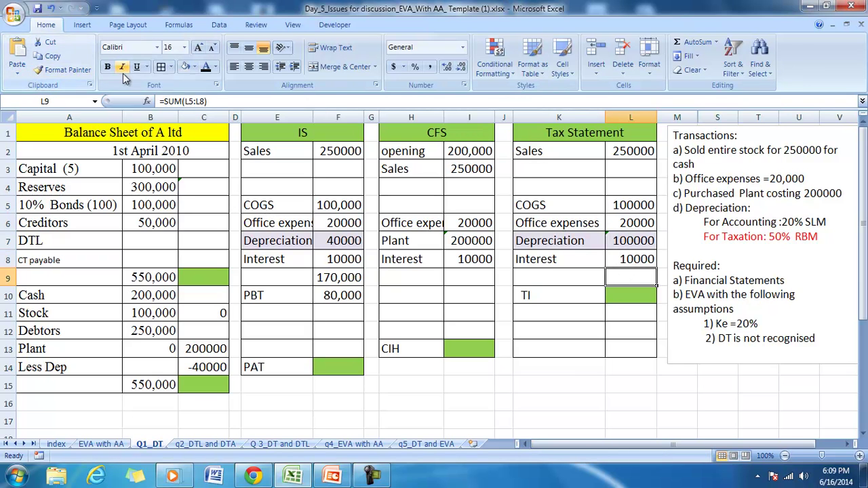
pyautogui.click(206, 67)
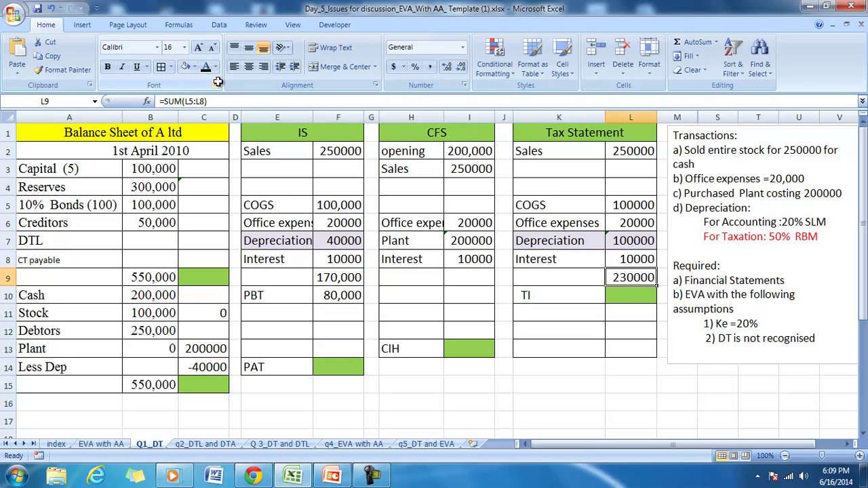
pyautogui.click(636, 294)
pyautogui.click(195, 67)
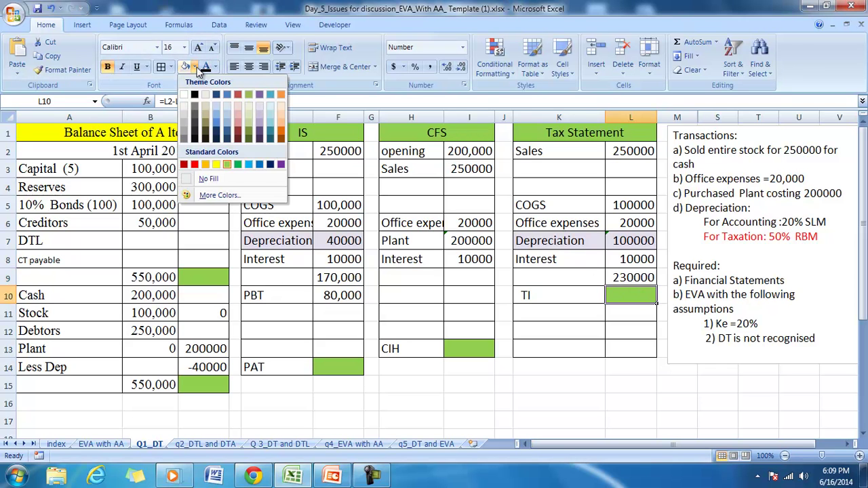
pyautogui.click(195, 94)
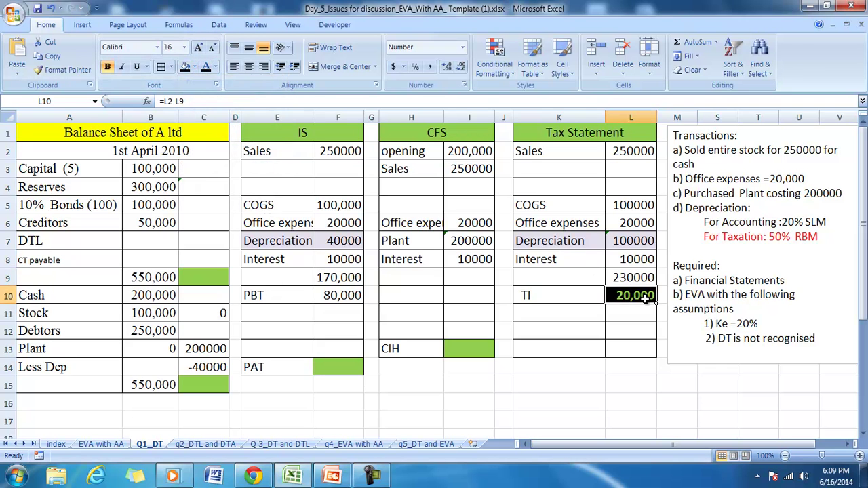
# Compare taxable income in L10 with PBT in F10, then switch to the Deferred Tax deck.
pyautogui.click(325, 299)
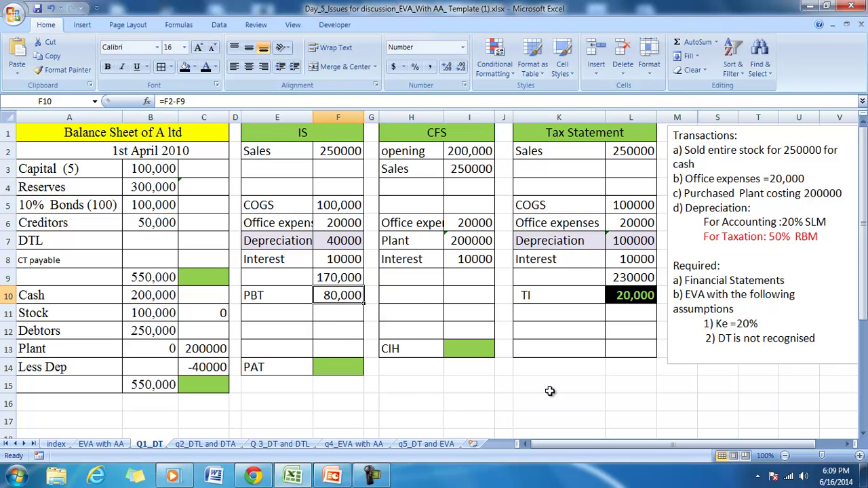
pyautogui.click(654, 415)
pyautogui.click(641, 294)
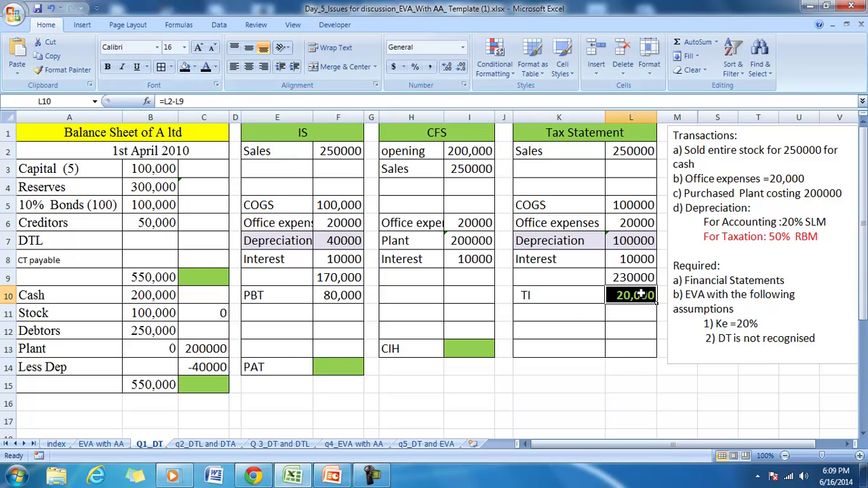
pyautogui.click(342, 298)
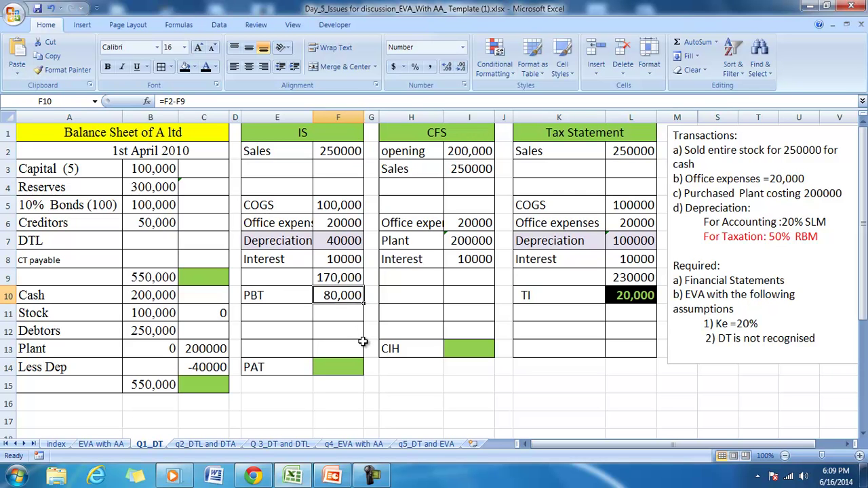
pyautogui.click(332, 477)
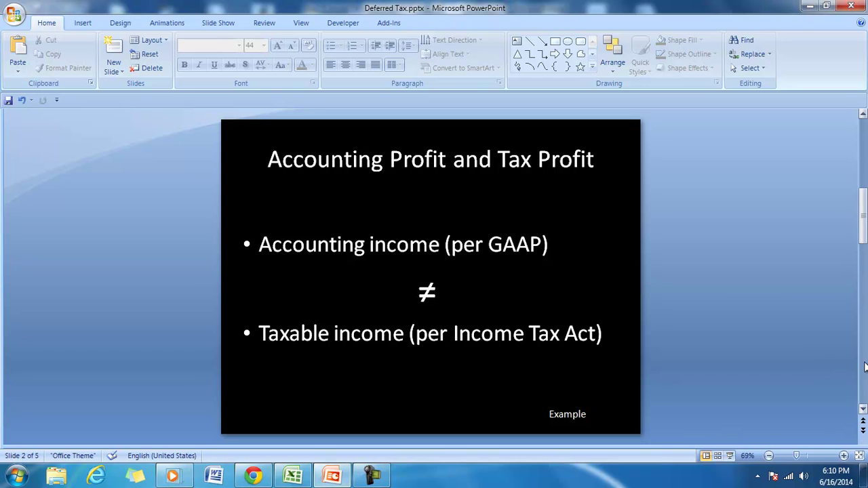
# On slide 3, highlight the title, Tax Payable, Taxable income, Tax Expense, CT and DT points in turn.
pyautogui.click(863, 371)
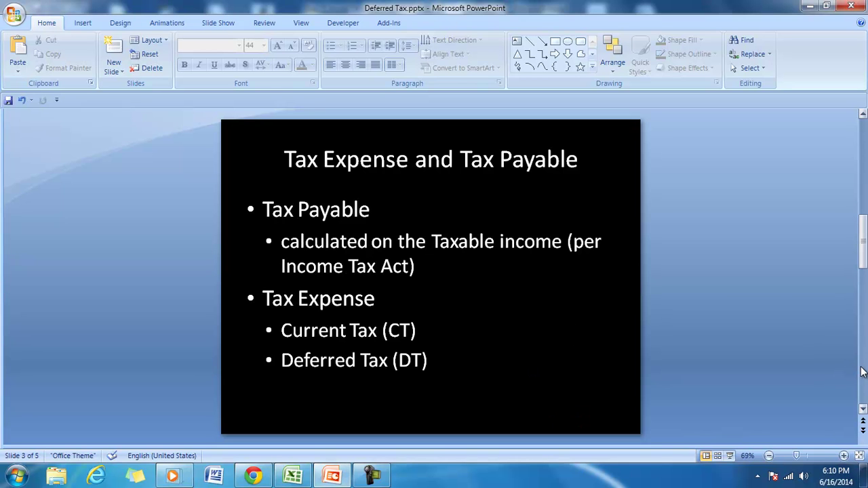
pyautogui.moveTo(285, 159); pyautogui.dragTo(568, 157)
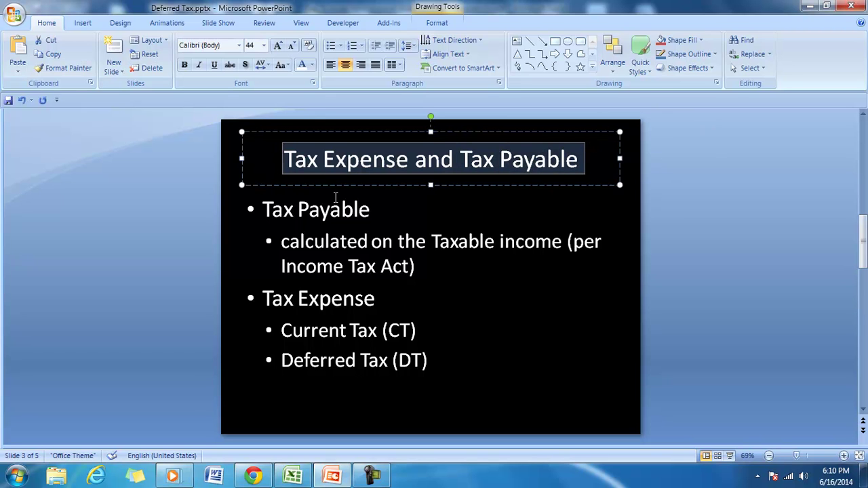
pyautogui.moveTo(269, 209); pyautogui.dragTo(371, 210)
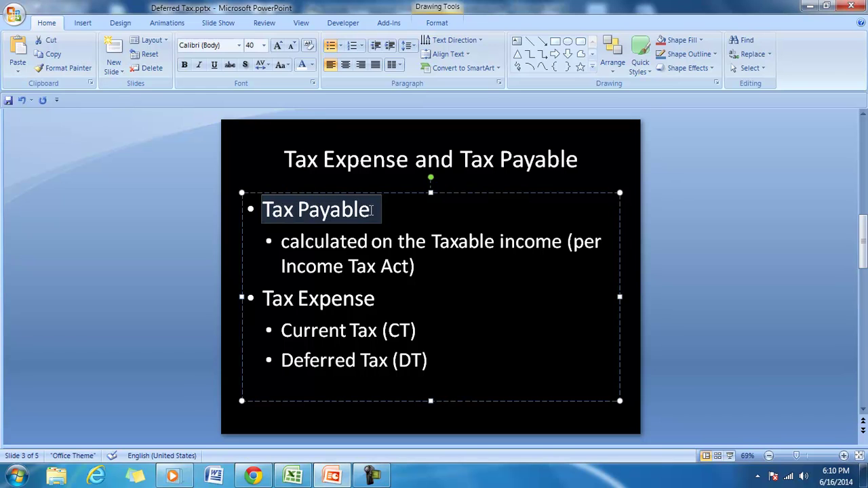
pyautogui.moveTo(435, 240); pyautogui.dragTo(536, 248)
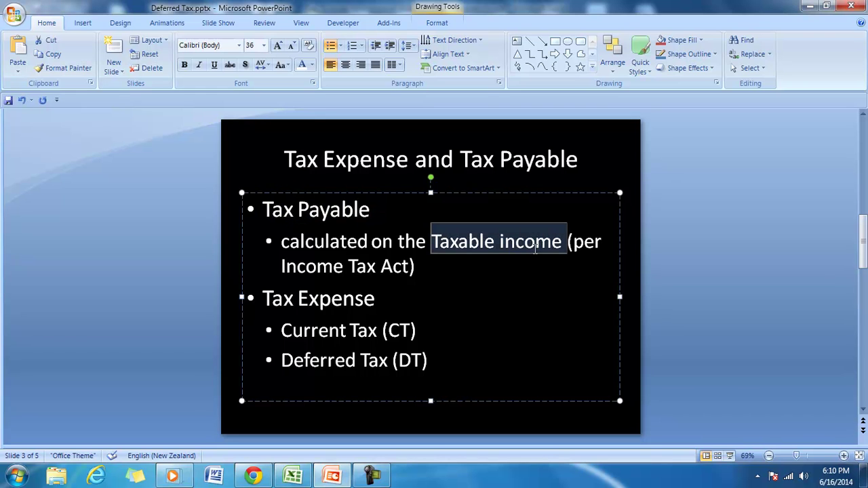
pyautogui.moveTo(261, 298); pyautogui.dragTo(353, 298)
pyautogui.moveTo(281, 330); pyautogui.dragTo(401, 331)
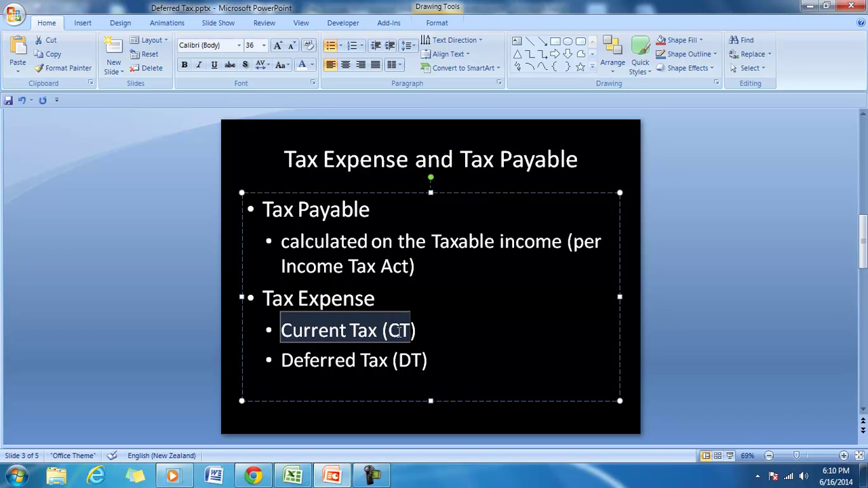
pyautogui.moveTo(281, 360); pyautogui.dragTo(426, 364)
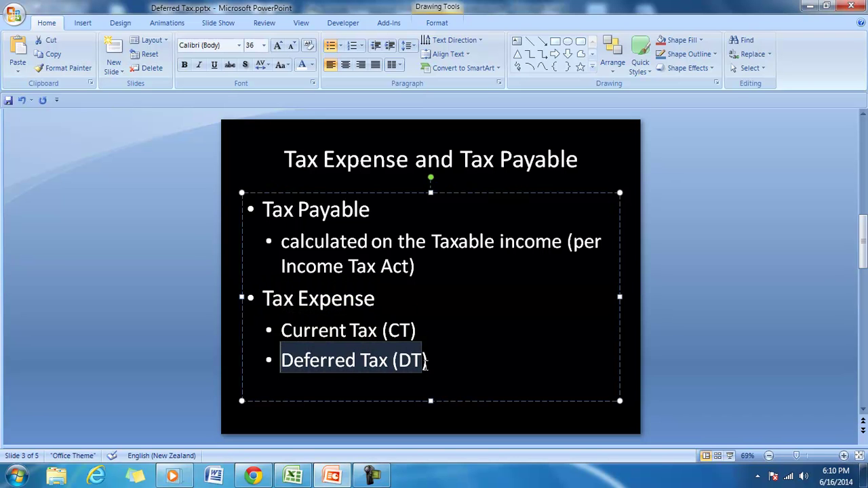
pyautogui.click(341, 233)
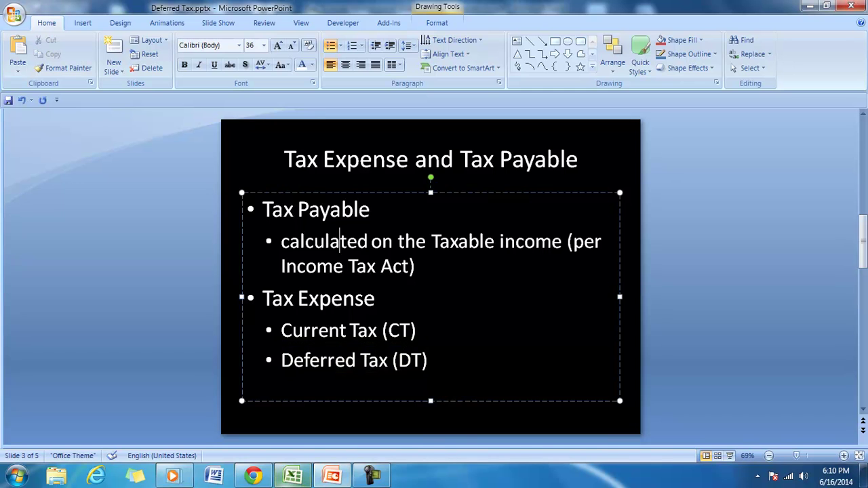
pyautogui.click(293, 475)
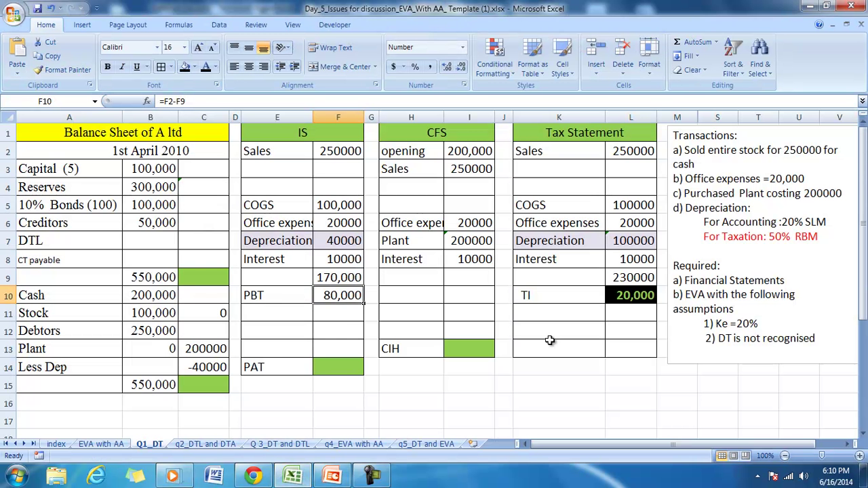
# Add a 'tax' label in K12 and the formula =L10*.3 in L12, giving 6000.
pyautogui.click(556, 330)
pyautogui.write('tax')
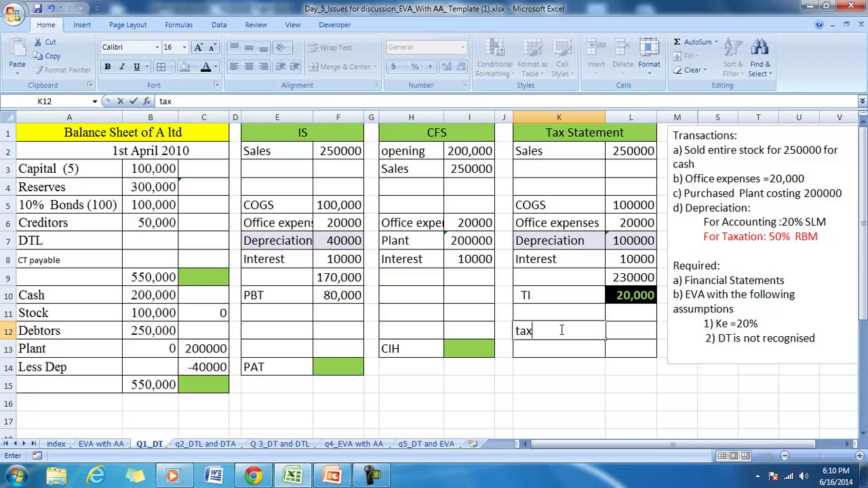
pyautogui.press('Tab')
pyautogui.write('=')
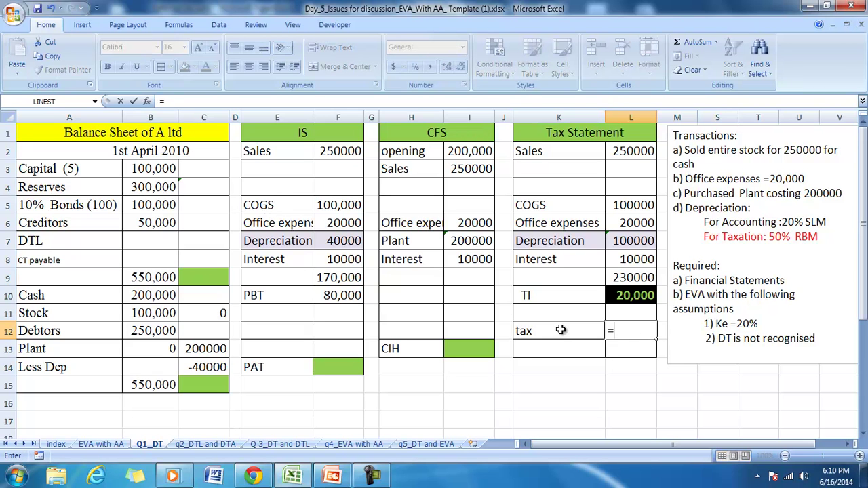
pyautogui.click(629, 298)
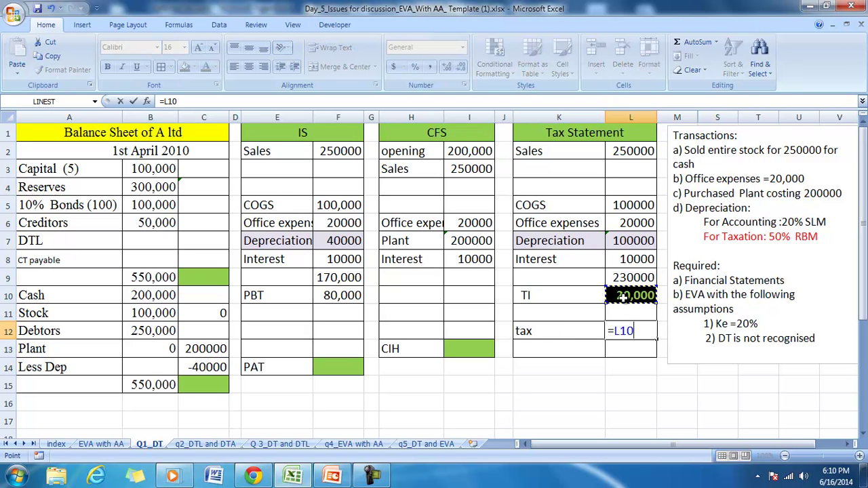
pyautogui.write('*.3')
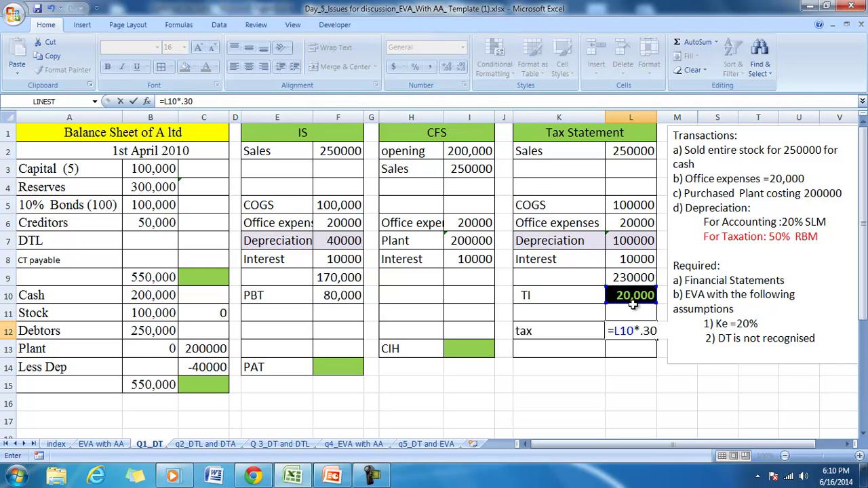
pyautogui.press('Return')
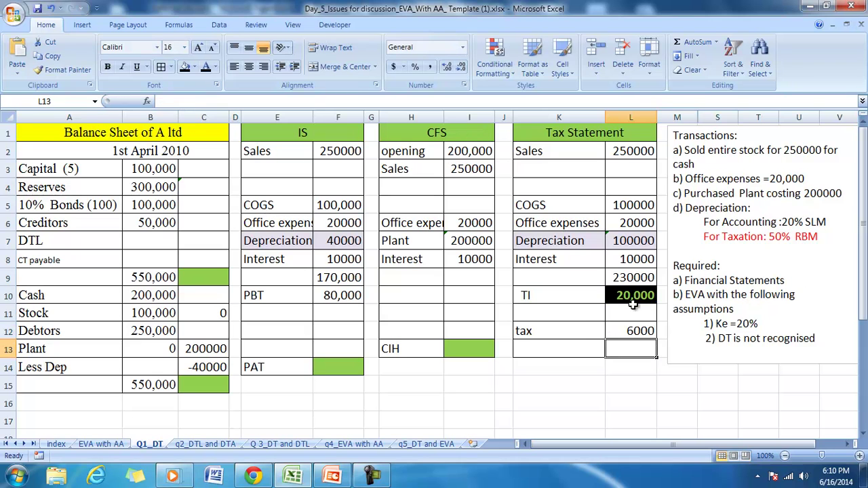
# Check the tax formula in L12, then switch back to the Deferred Tax presentation.
pyautogui.click(352, 331)
pyautogui.click(519, 399)
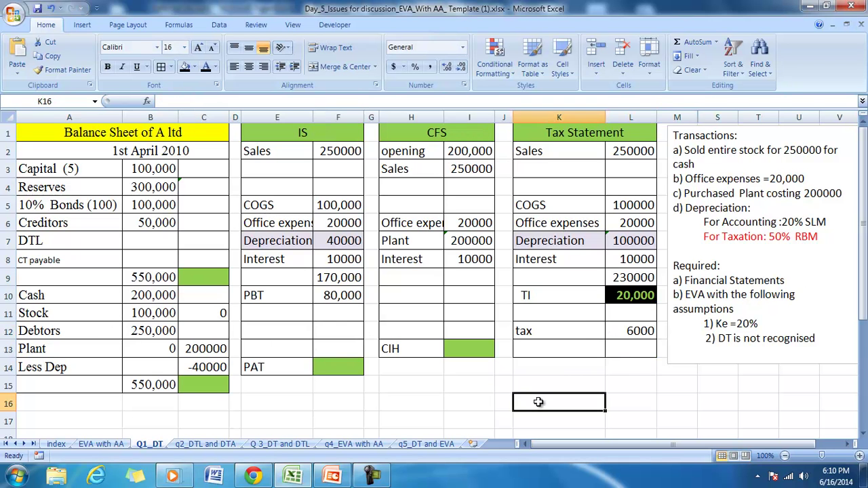
pyautogui.click(631, 331)
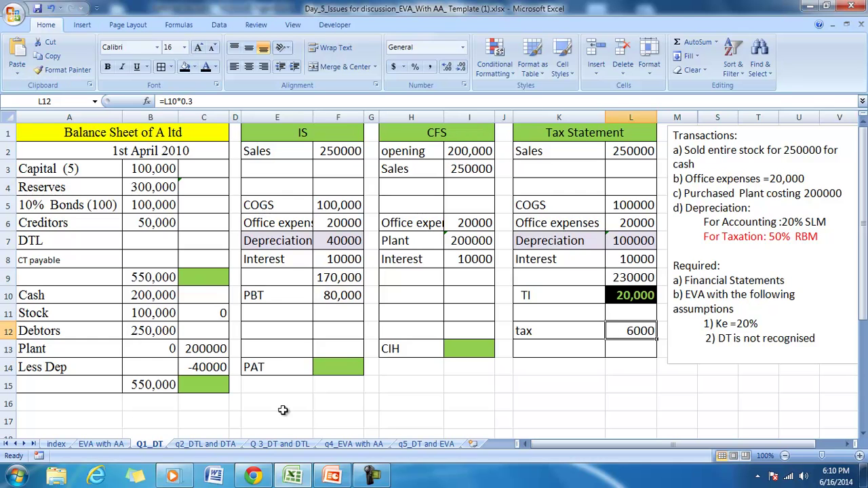
pyautogui.click(333, 477)
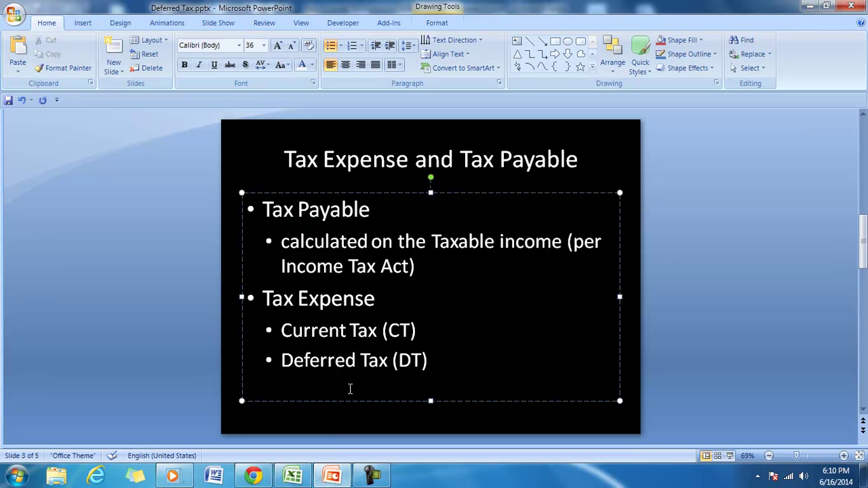
# Highlight the Tax Expense point on slide 3, then advance to the CT and DT slide.
pyautogui.scroll(-1, 330, 234)
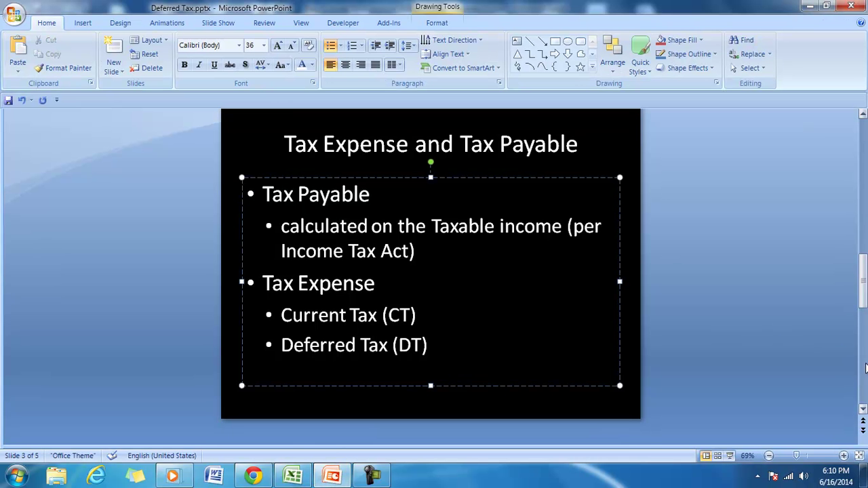
pyautogui.moveTo(263, 285); pyautogui.dragTo(387, 289)
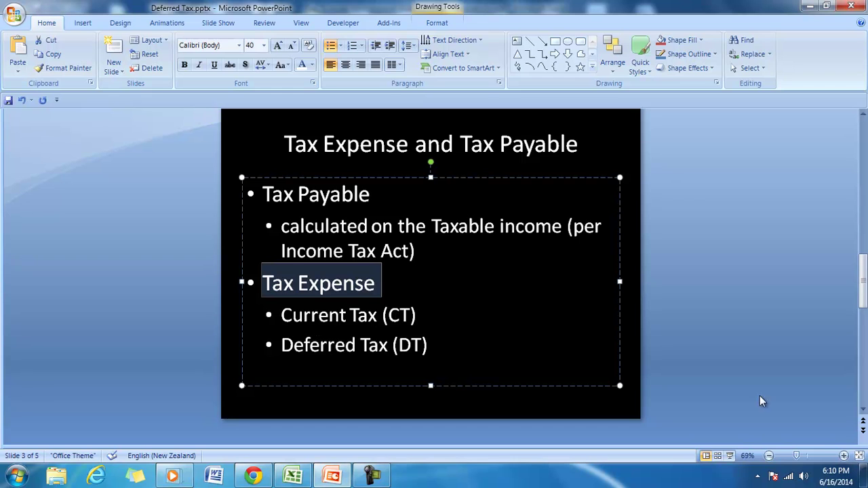
pyautogui.click(863, 392)
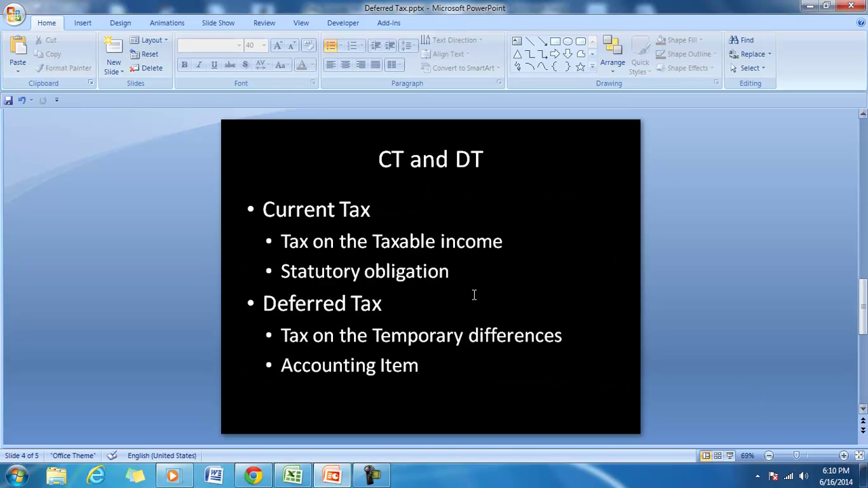
# Highlight the Current Tax point and explanation, the Deferred Tax heading and 'Temporary differences', then return to Excel.
pyautogui.moveTo(257, 208); pyautogui.dragTo(383, 215)
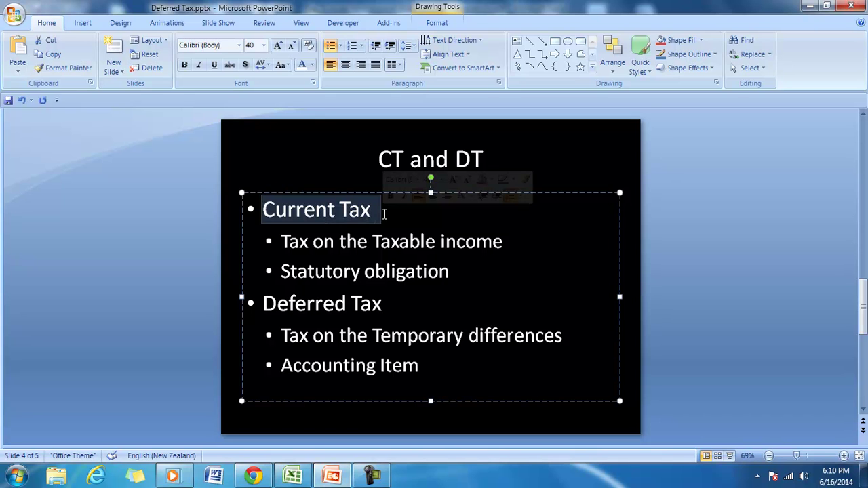
pyautogui.click(384, 215)
pyautogui.moveTo(289, 241); pyautogui.dragTo(500, 245)
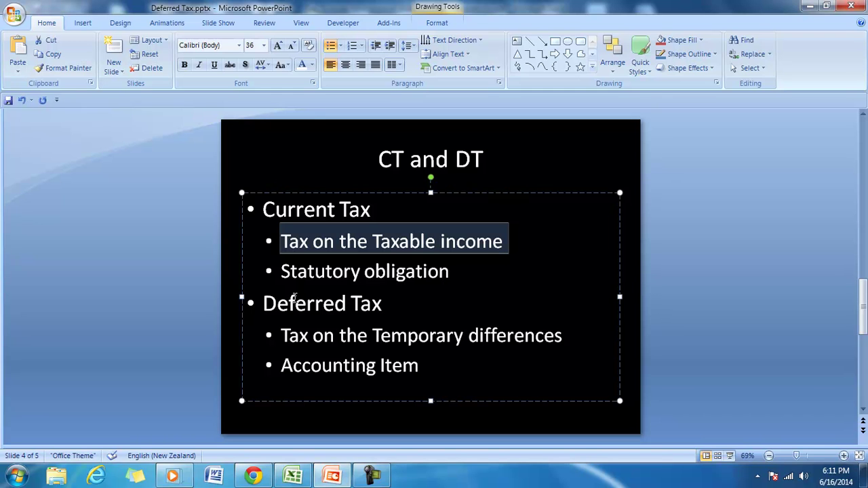
pyautogui.moveTo(264, 304); pyautogui.dragTo(391, 302)
pyautogui.moveTo(372, 335); pyautogui.dragTo(526, 344)
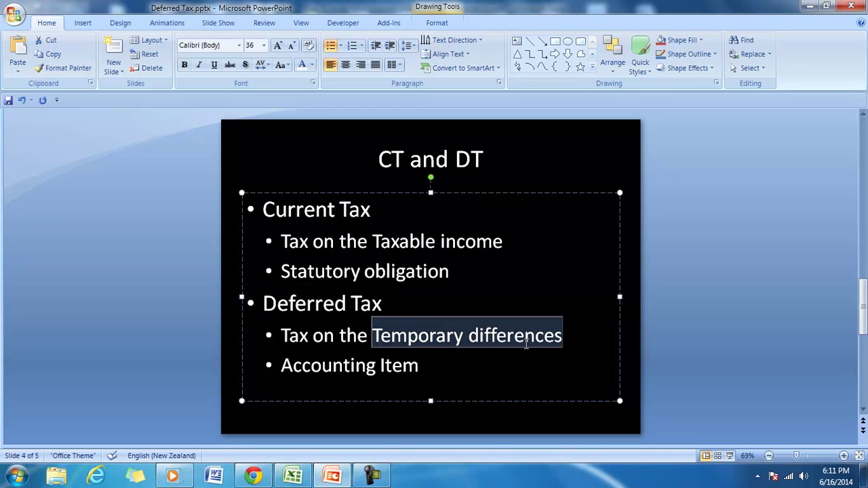
pyautogui.click(336, 479)
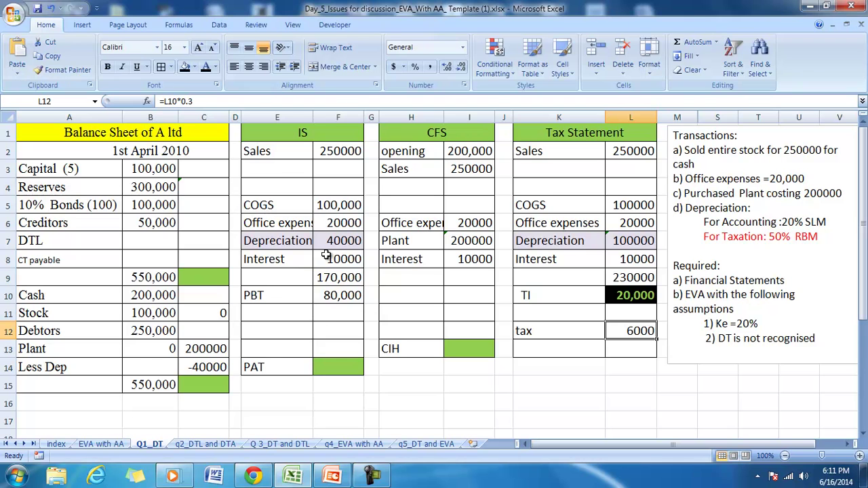
# Enter =F10-L10 in H16 to show the 60,000 gap between PBT and taxable income.
pyautogui.click(323, 296)
pyautogui.click(426, 405)
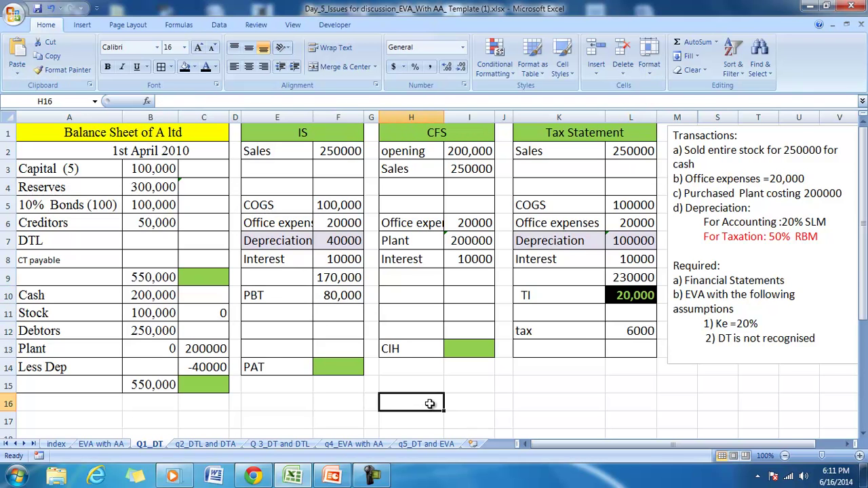
pyautogui.write('=')
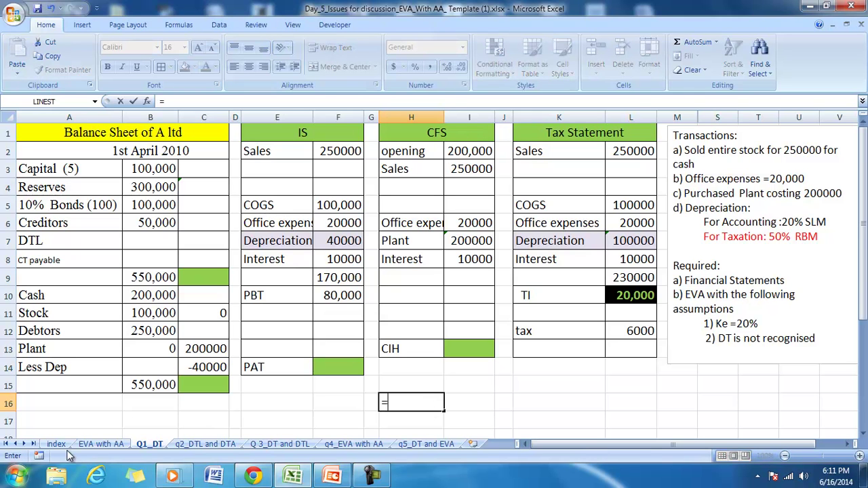
pyautogui.click(342, 296)
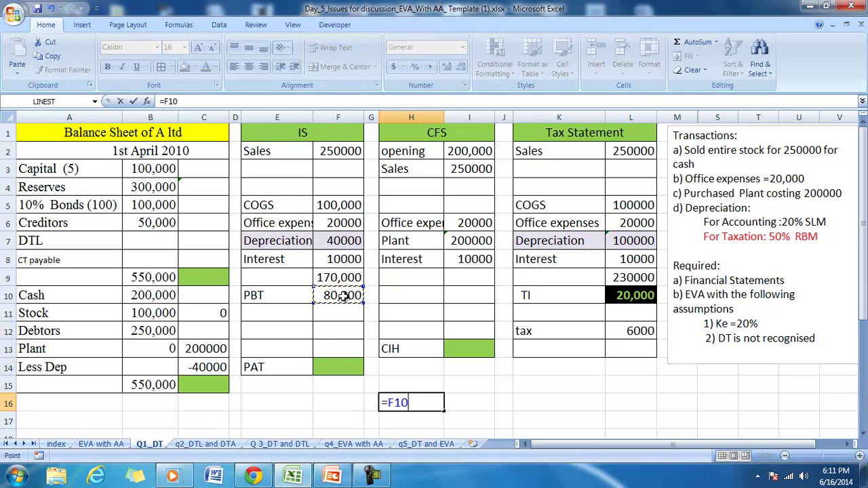
pyautogui.write('-')
pyautogui.click(632, 296)
pyautogui.press('Return')
# Enter =L7-F7 in H17 for the 60000 depreciation difference and reselect H16.
pyautogui.write('=')
pyautogui.click(646, 240)
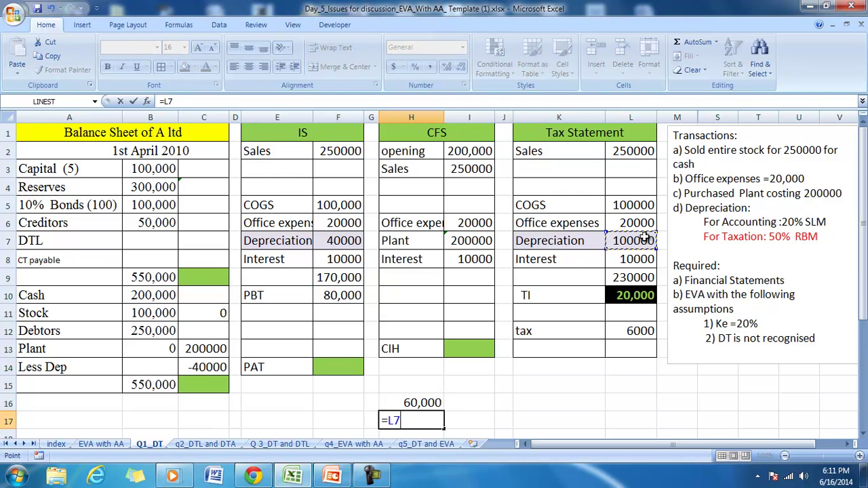
pyautogui.write('-')
pyautogui.click(341, 241)
pyautogui.press('Return')
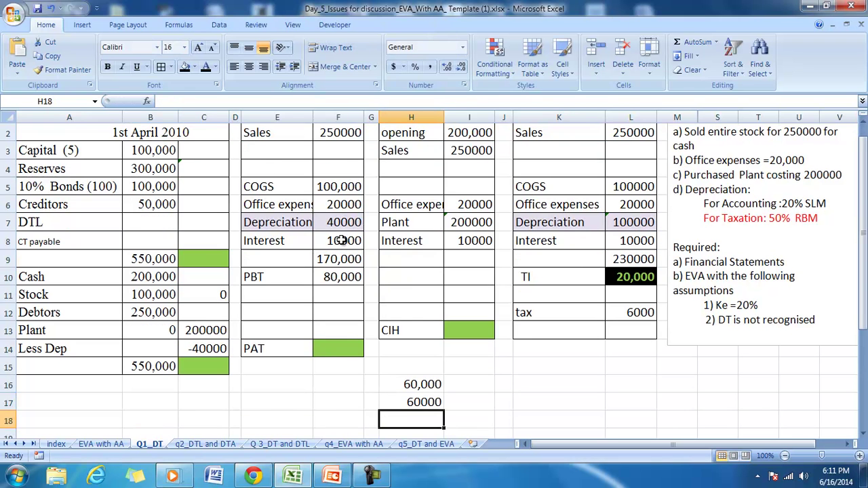
pyautogui.click(414, 384)
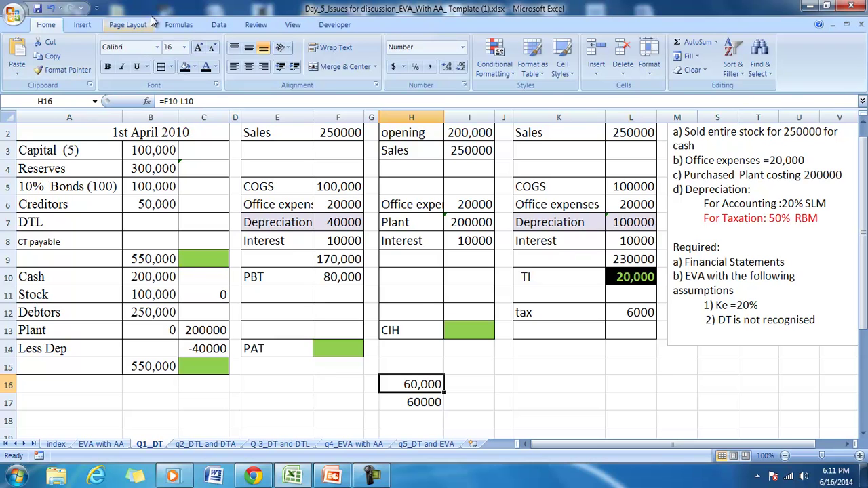
# Trace precedents for H16 and H17, remove the arrows, then trace both cells again.
pyautogui.click(178, 24)
pyautogui.click(477, 42)
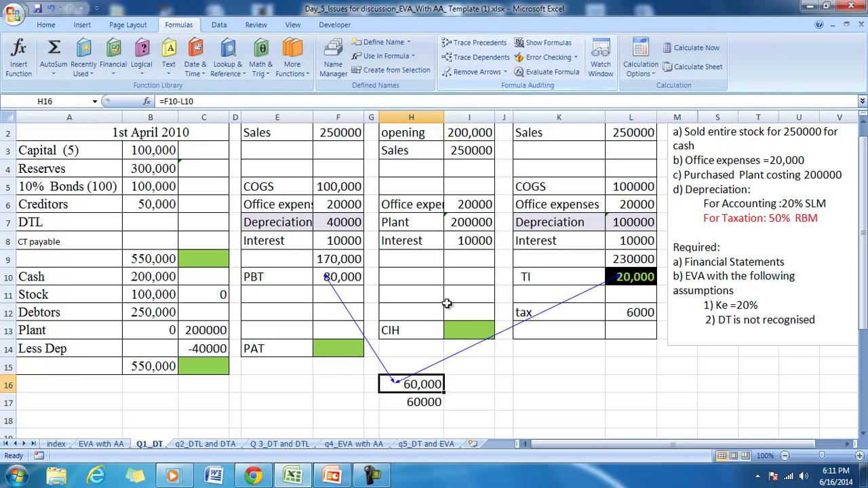
pyautogui.click(424, 405)
pyautogui.click(476, 42)
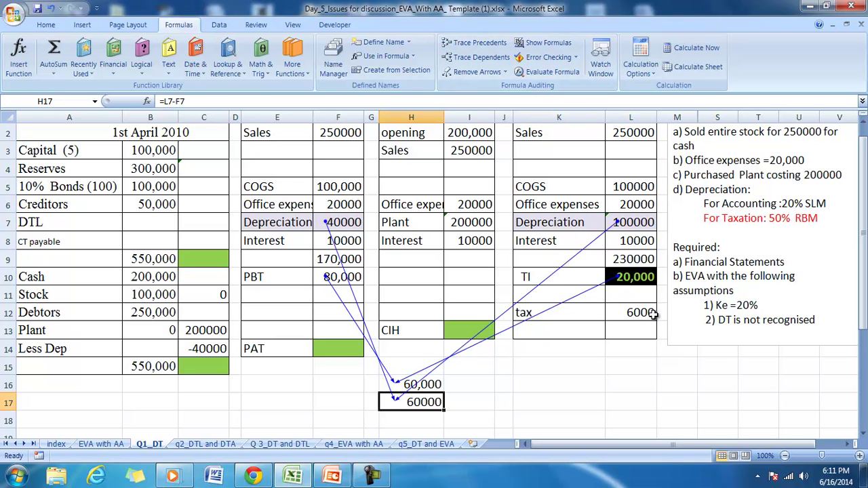
pyautogui.click(467, 71)
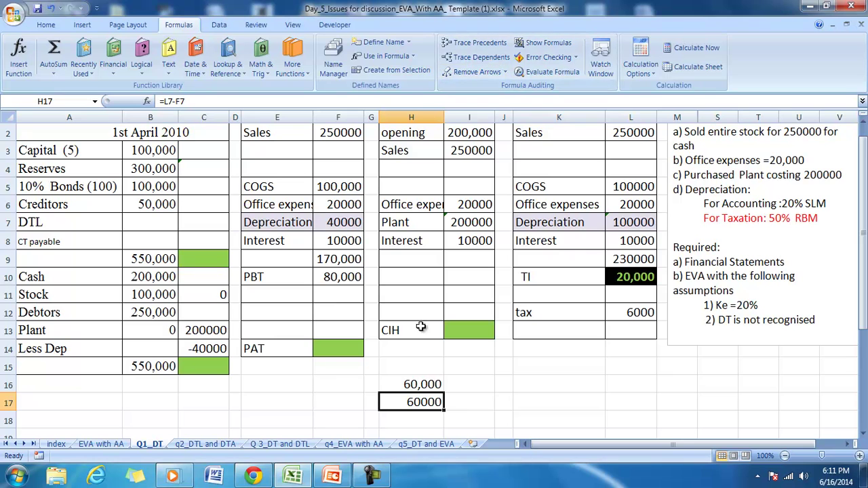
pyautogui.click(465, 43)
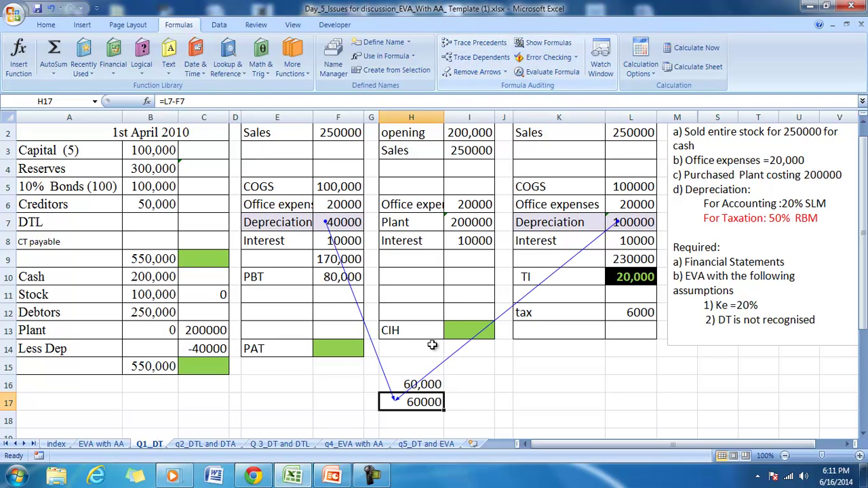
pyautogui.click(426, 387)
pyautogui.click(473, 43)
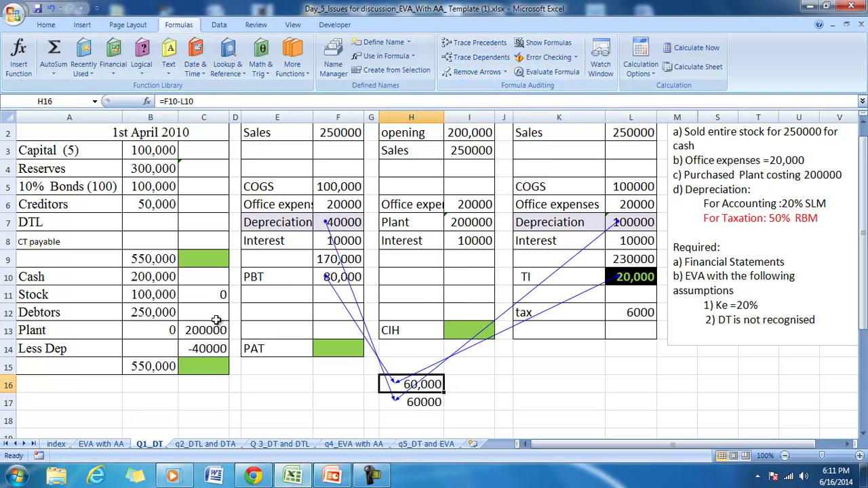
pyautogui.click(191, 332)
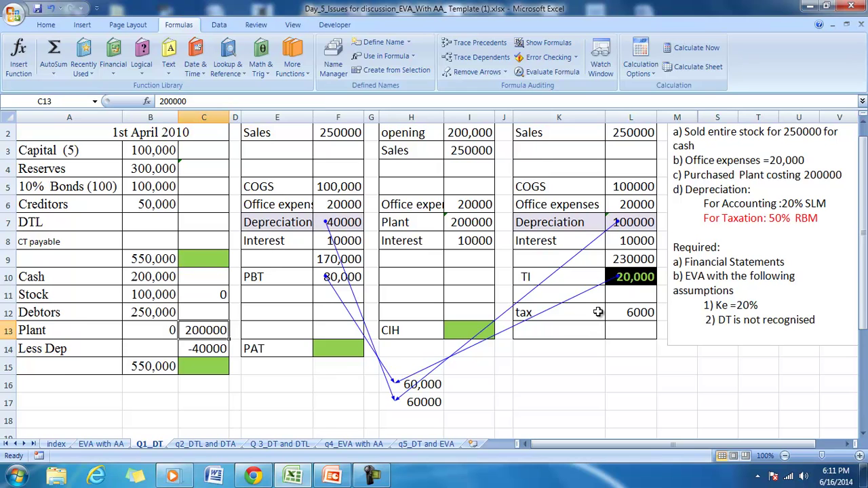
# AutoSum accounting depreciation B23:B30 to 200000 in B31 and fill it across to C31 (199999.5).
pyautogui.scroll(1, 437, 232)
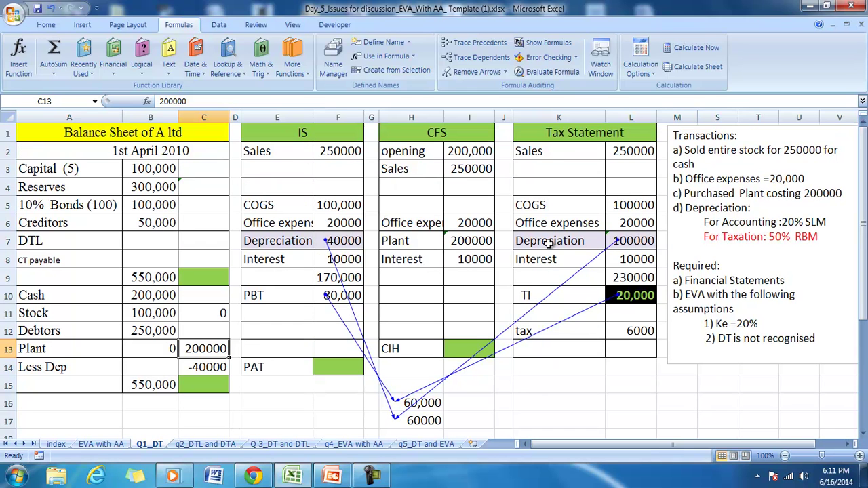
pyautogui.scroll(-6, 490, 289)
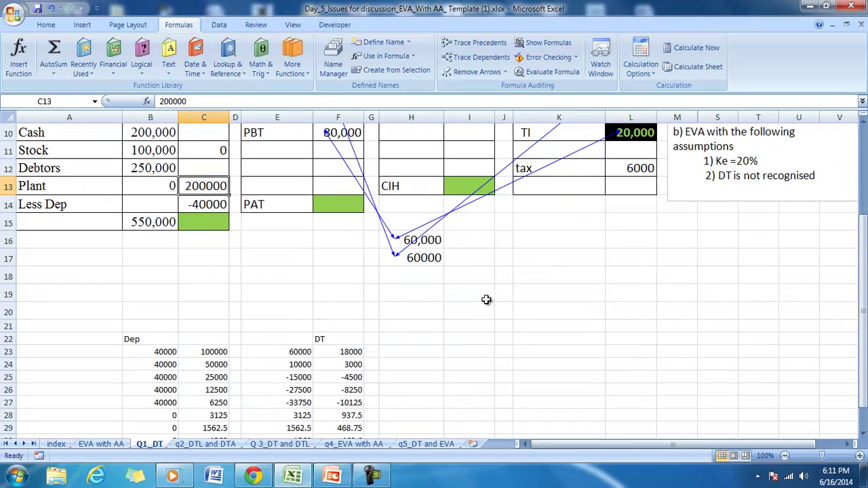
pyautogui.moveTo(160, 190); pyautogui.dragTo(170, 278)
pyautogui.click(54, 54)
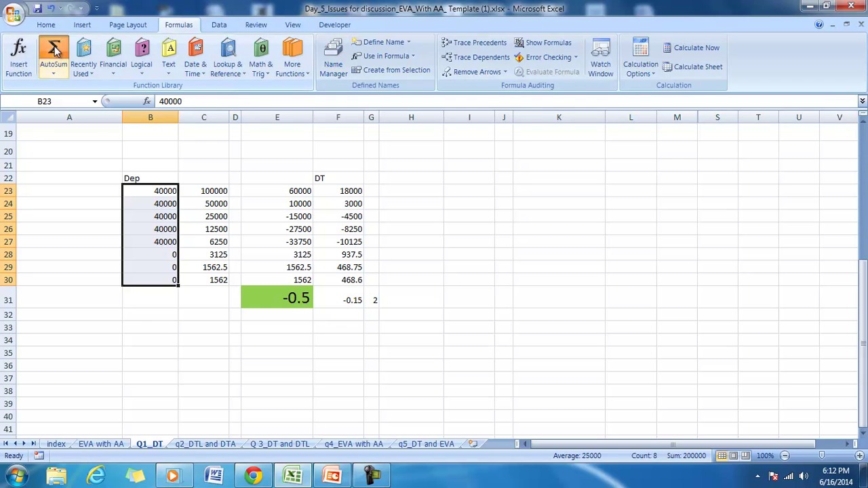
pyautogui.click(144, 300)
pyautogui.moveTo(177, 310); pyautogui.dragTo(208, 316)
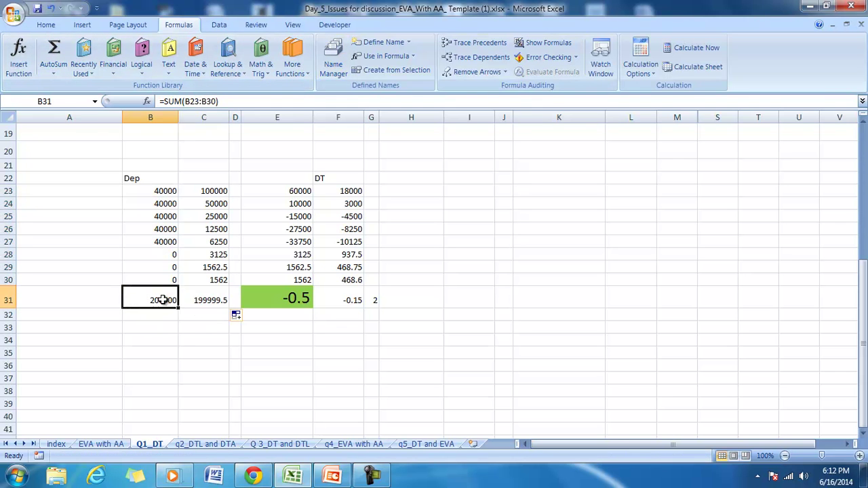
# Label the depreciation columns 'acct' in B21 and 'tax' in C21.
pyautogui.click(144, 167)
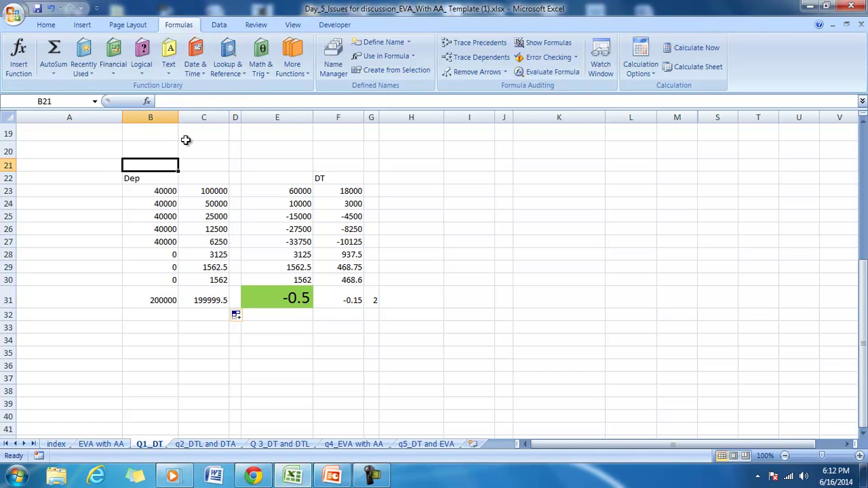
pyautogui.write('acct')
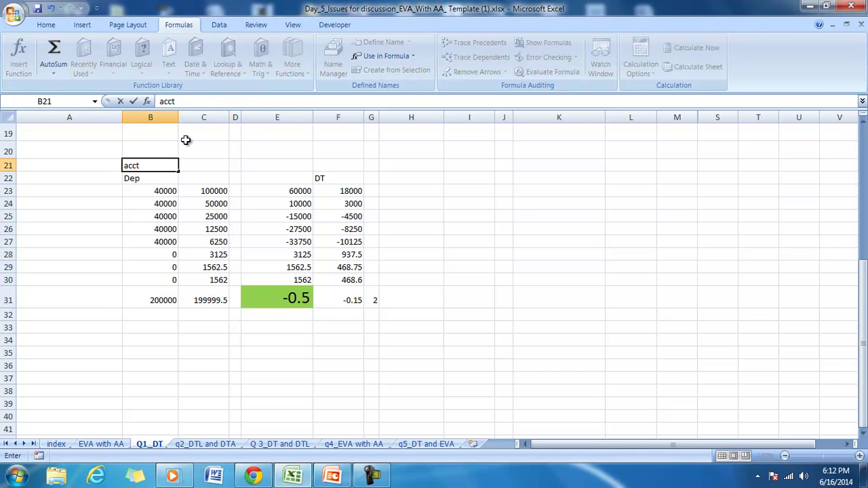
pyautogui.press('Tab')
pyautogui.write('ta')
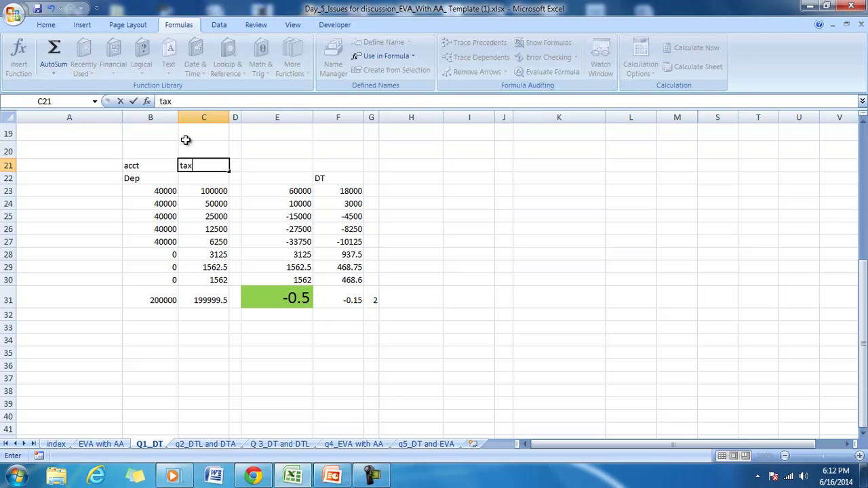
pyautogui.moveTo(138, 196); pyautogui.dragTo(217, 301)
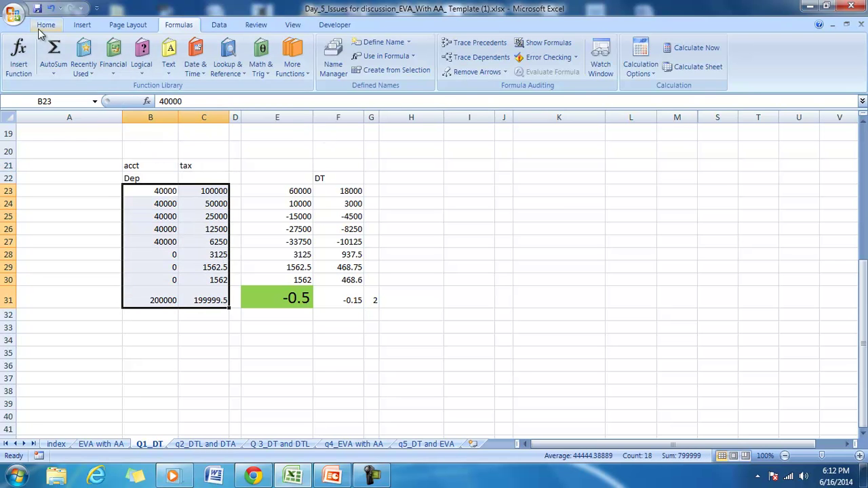
pyautogui.click(39, 27)
# Check the book depreciation formula in F7, then return to the CT and DT slide and clear its highlight.
pyautogui.scroll(4, 553, 304)
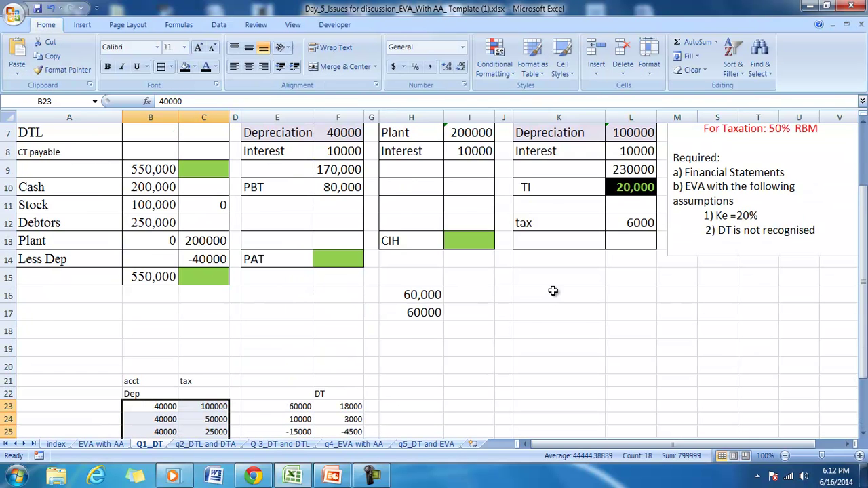
pyautogui.scroll(2, 528, 336)
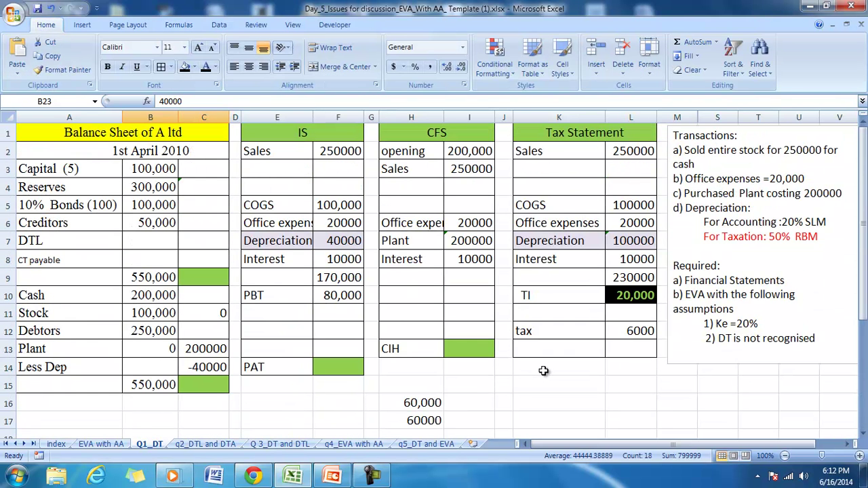
pyautogui.click(320, 241)
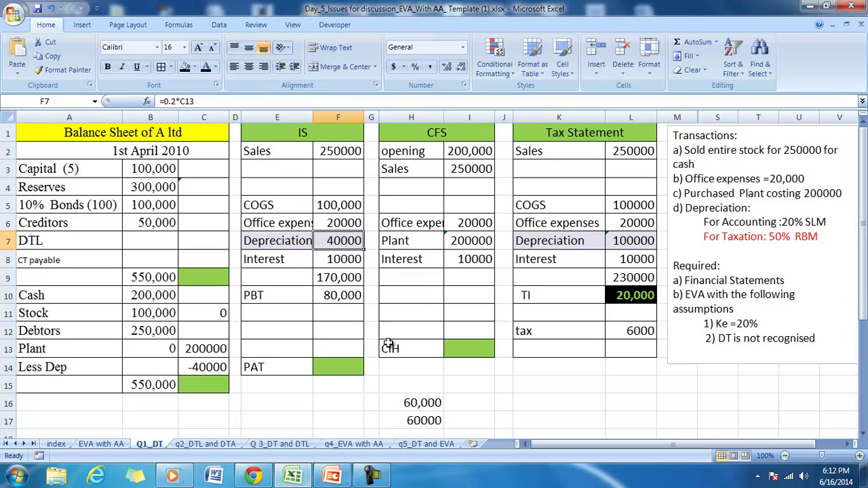
pyautogui.click(332, 476)
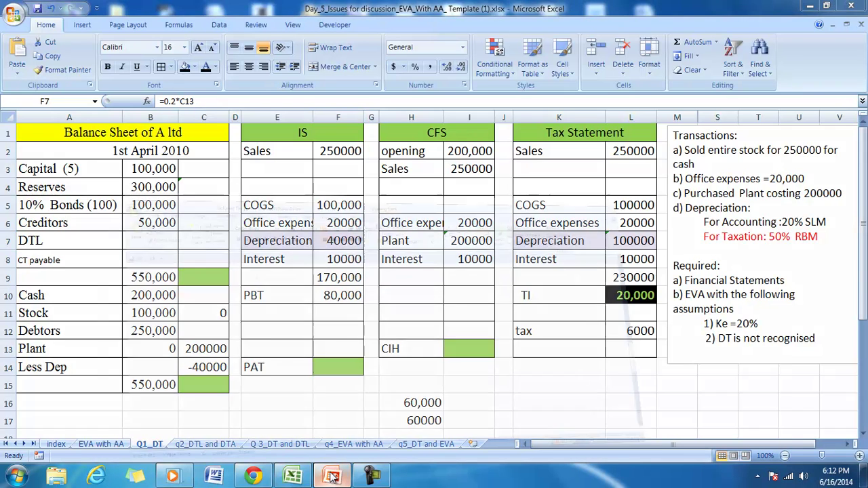
pyautogui.click(431, 382)
# Highlight the Temporary differences, Current Tax and Deferred Tax points, then return to Excel.
pyautogui.moveTo(383, 335); pyautogui.dragTo(555, 345)
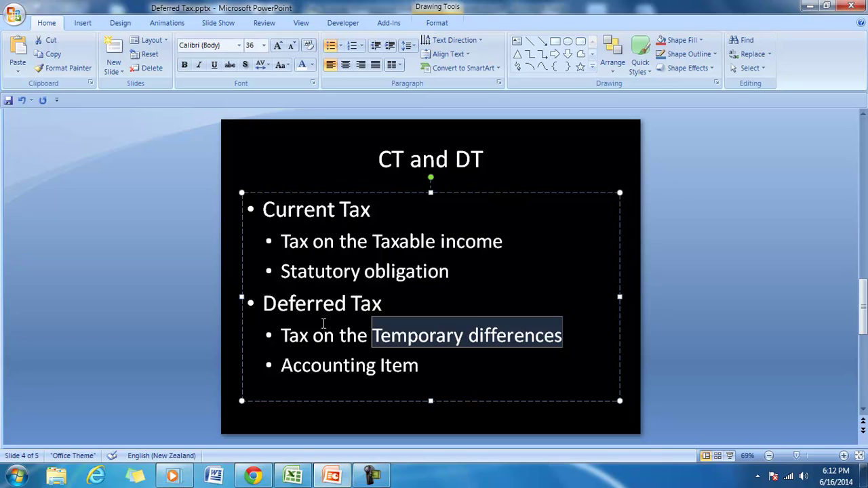
pyautogui.moveTo(282, 335); pyautogui.dragTo(389, 339)
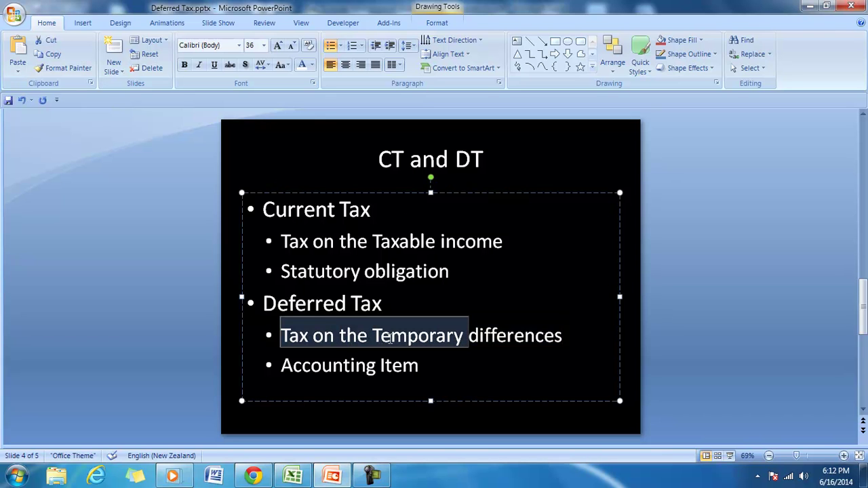
pyautogui.moveTo(264, 211); pyautogui.dragTo(348, 229)
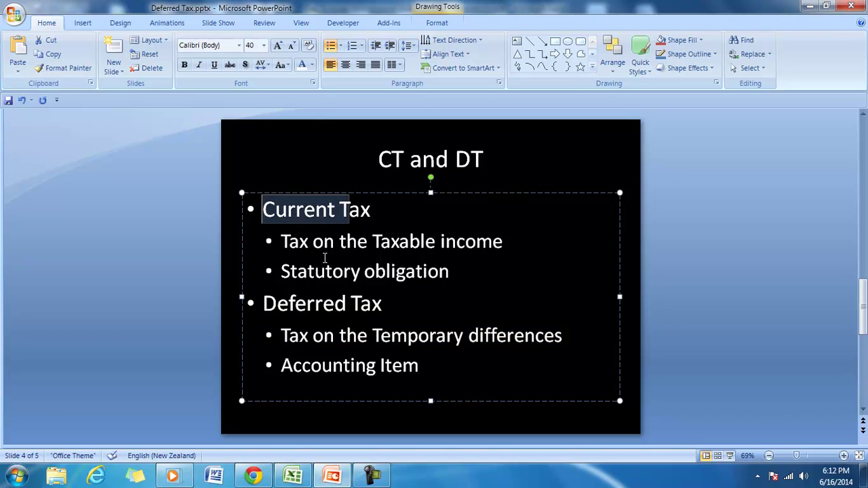
pyautogui.moveTo(264, 305); pyautogui.dragTo(383, 307)
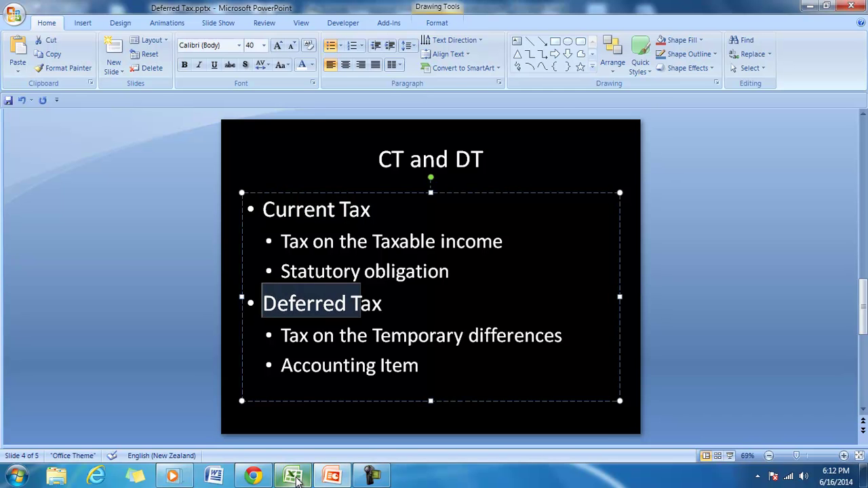
pyautogui.click(294, 476)
# Reveal the Tax heading in E11 and the CT line with 6000 using Automatic font colour.
pyautogui.click(275, 313)
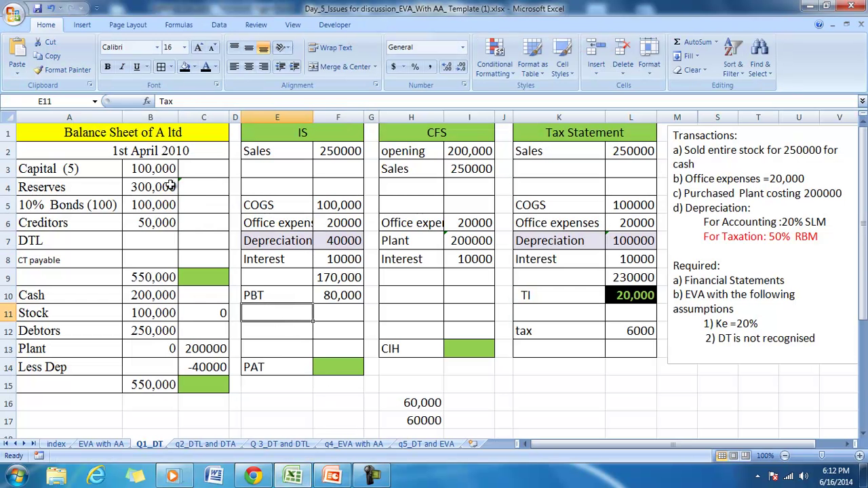
pyautogui.click(205, 68)
pyautogui.moveTo(285, 331); pyautogui.dragTo(330, 339)
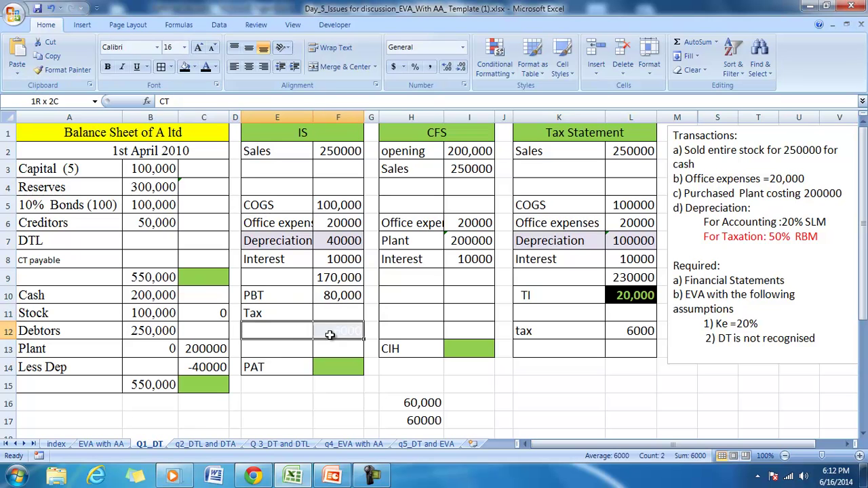
pyautogui.click(215, 67)
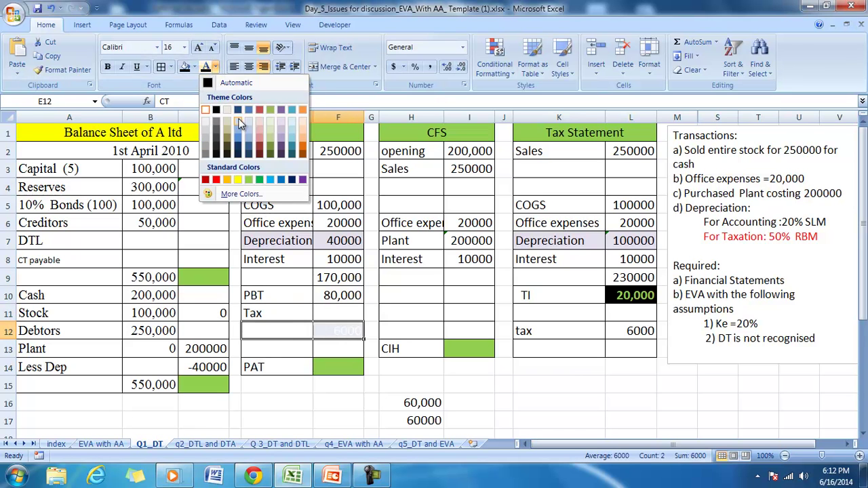
pyautogui.click(207, 83)
pyautogui.click(339, 323)
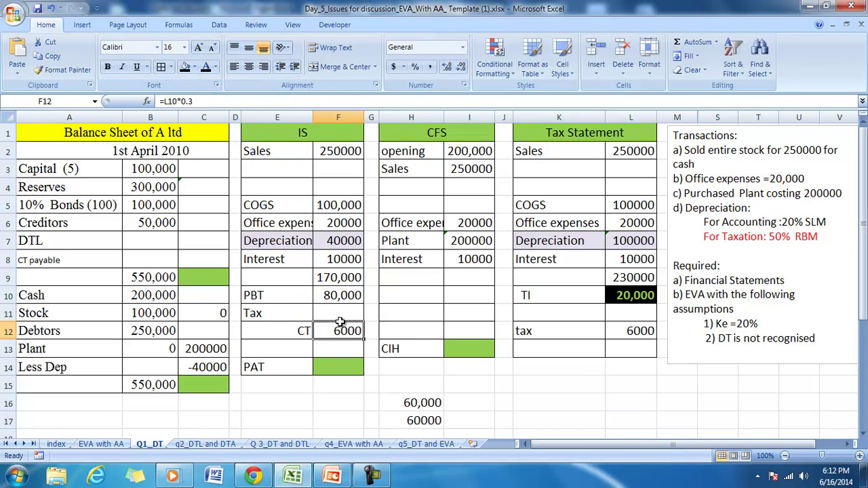
# Trace the CT figure's precedent, then make the DT label and 18000 in E13:F13 visible.
pyautogui.click(179, 24)
pyautogui.click(478, 42)
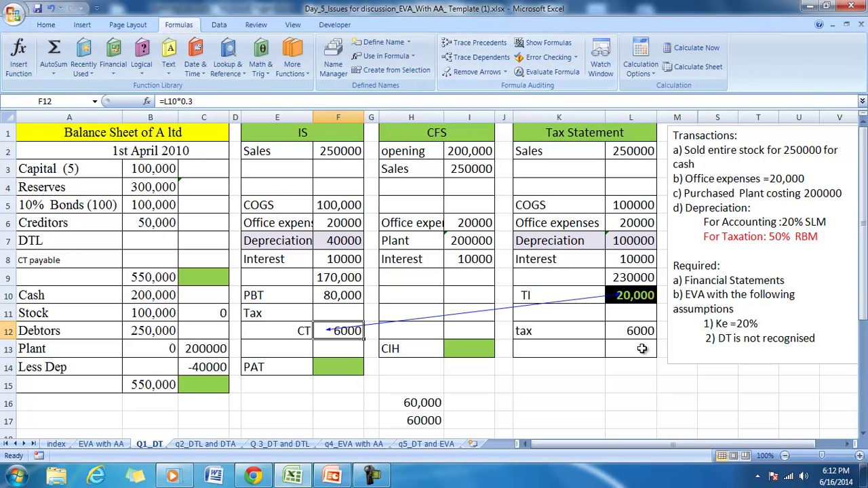
pyautogui.moveTo(276, 349); pyautogui.dragTo(337, 349)
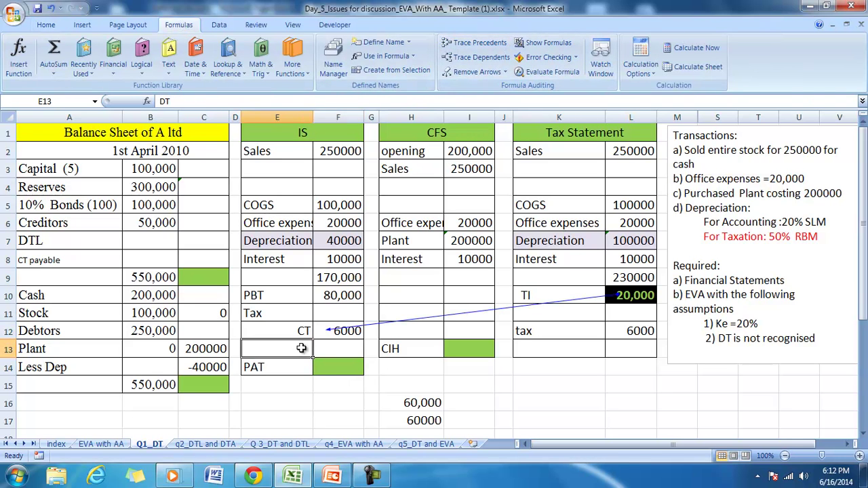
pyautogui.click(46, 24)
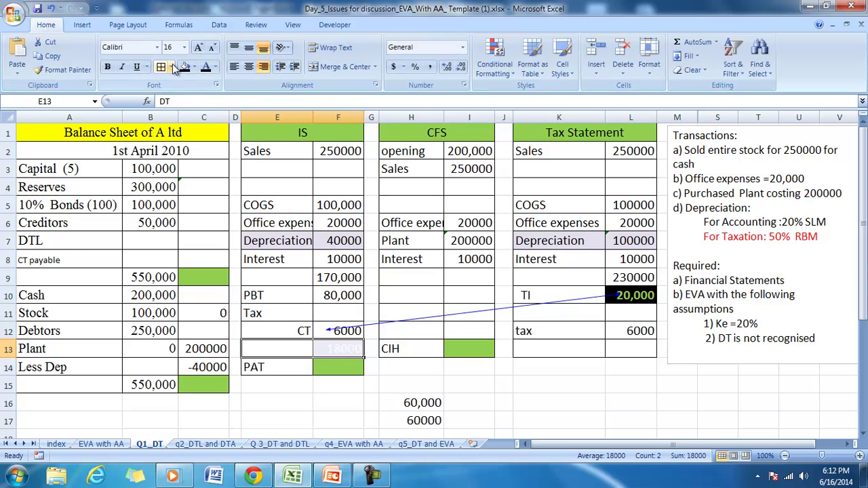
pyautogui.click(205, 67)
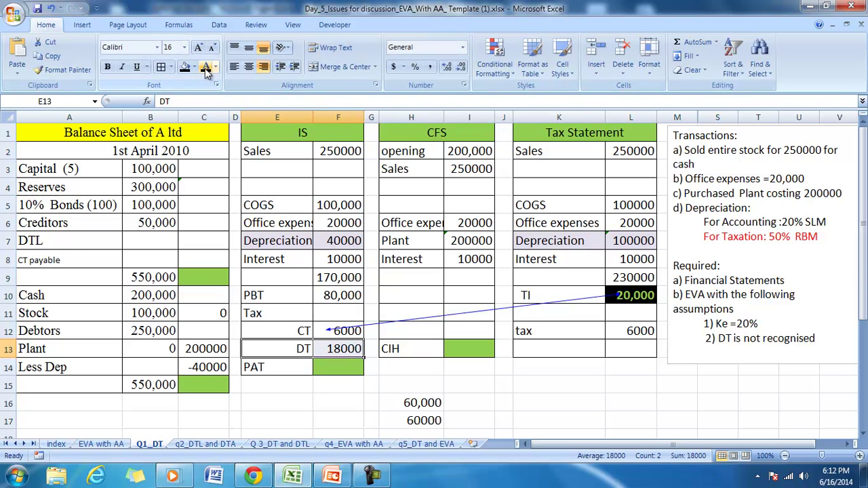
# Trace the DT figure's precedents (=0.3*(L7-F7)), remove the arrows and review the CT and DT figures.
pyautogui.click(342, 349)
pyautogui.click(178, 25)
pyautogui.click(476, 42)
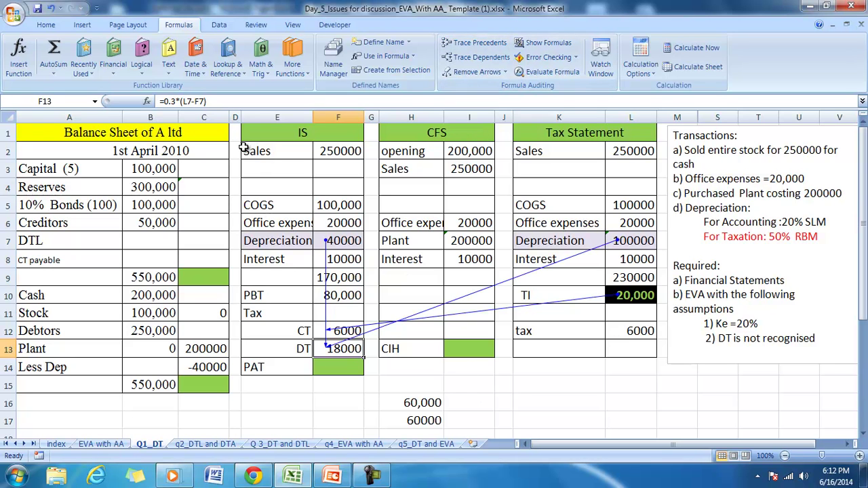
pyautogui.click(475, 71)
pyautogui.click(334, 331)
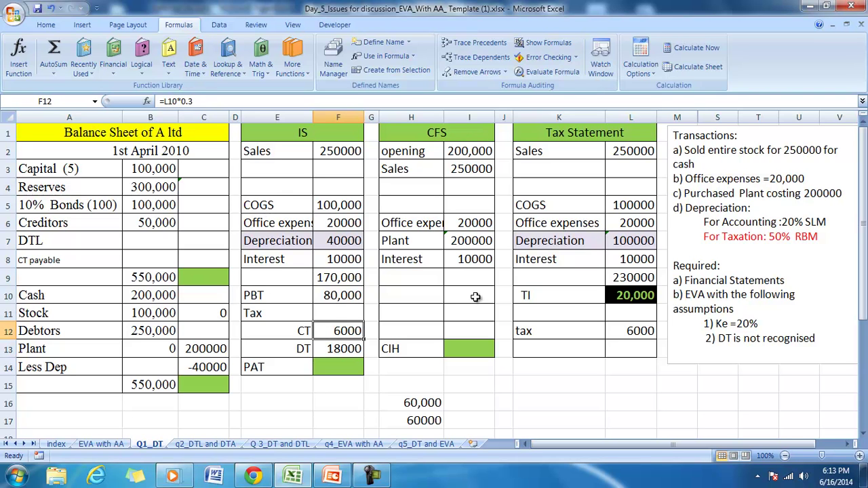
pyautogui.click(348, 348)
# Clear the tracer arrows, reveal the CFS Tax row with 6000 in H9:I9, and check its =F12 link.
pyautogui.click(475, 42)
pyautogui.click(468, 72)
pyautogui.moveTo(410, 277); pyautogui.dragTo(468, 277)
pyautogui.click(46, 24)
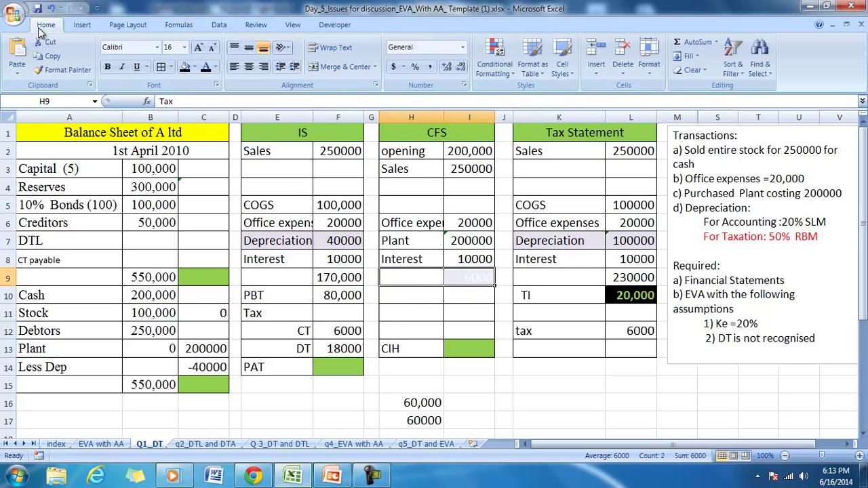
pyautogui.click(206, 67)
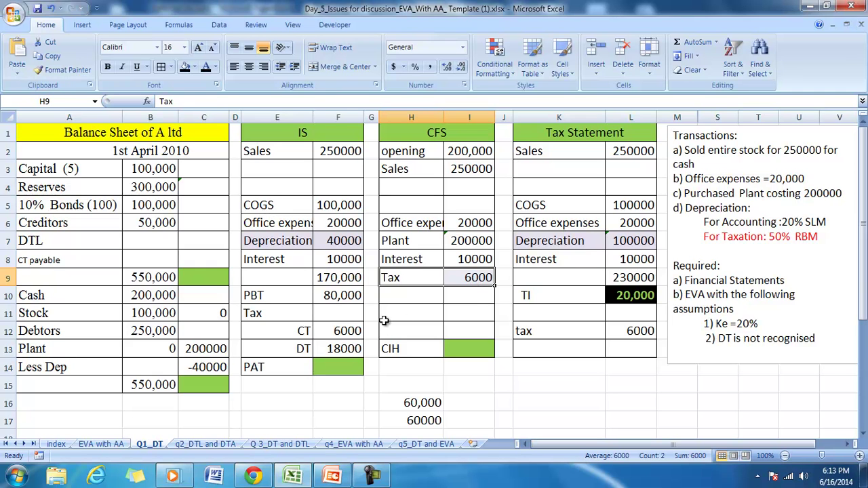
pyautogui.moveTo(346, 332)
pyautogui.mouseDown()
pyautogui.moveTo(345, 350)
pyautogui.moveTo(346, 342)
pyautogui.mouseUp()
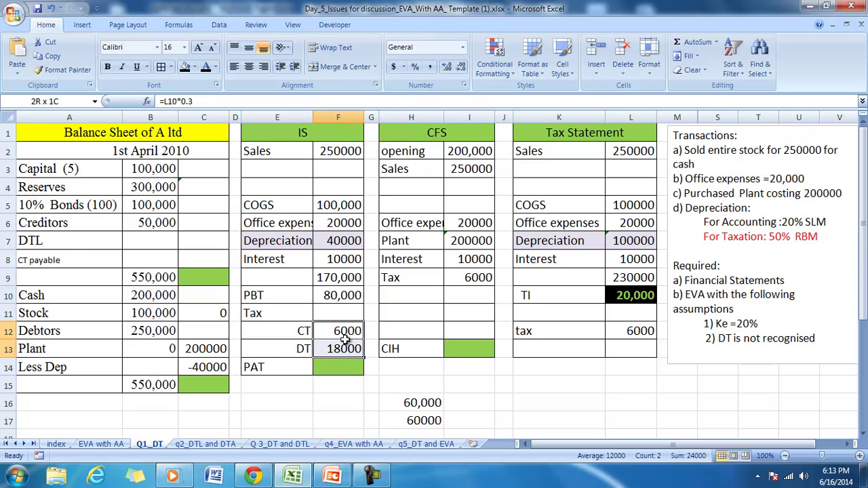
pyautogui.click(471, 279)
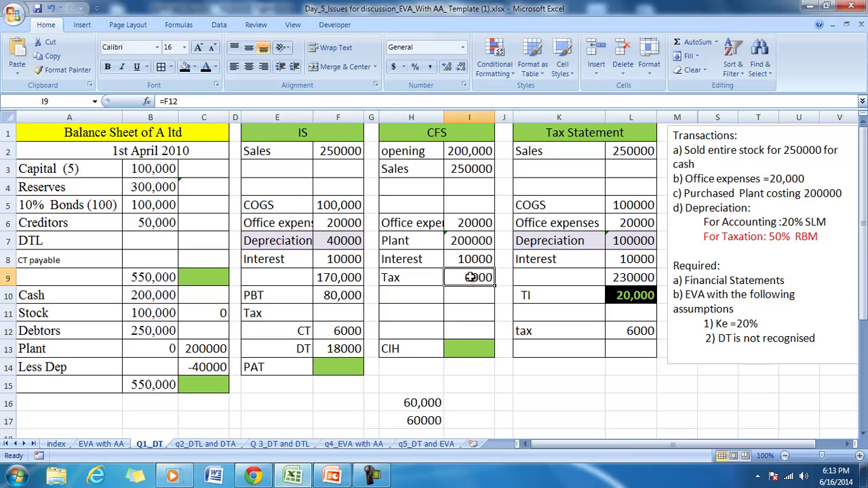
# Link the balance sheet DTL in C7 to the IS deferred tax with =F13 and reveal its 18000 value.
pyautogui.click(190, 241)
pyautogui.write('=')
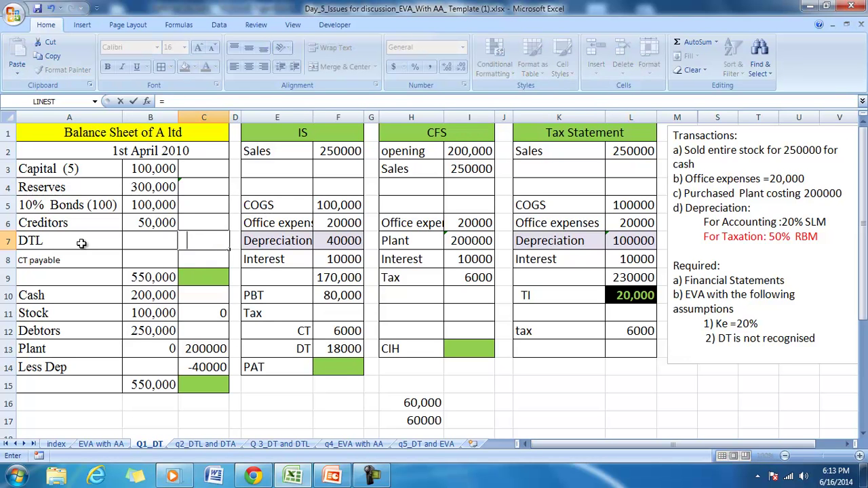
pyautogui.click(337, 347)
pyautogui.press('Return')
pyautogui.press('Return')
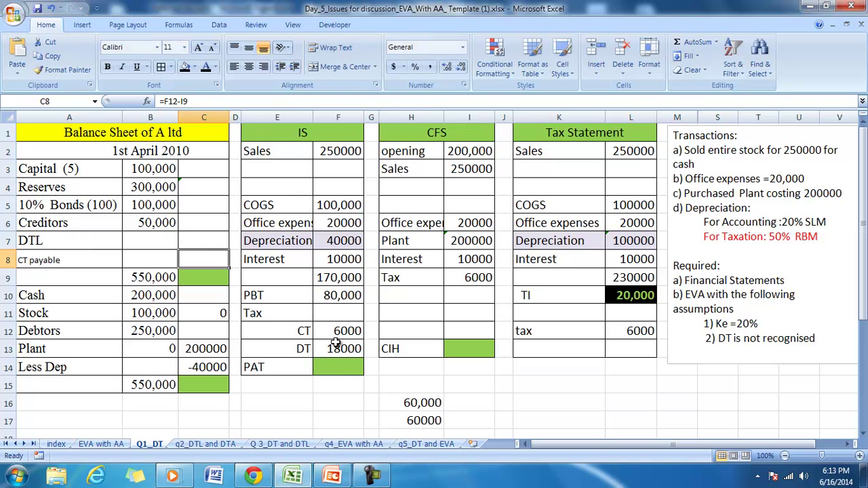
pyautogui.click(202, 245)
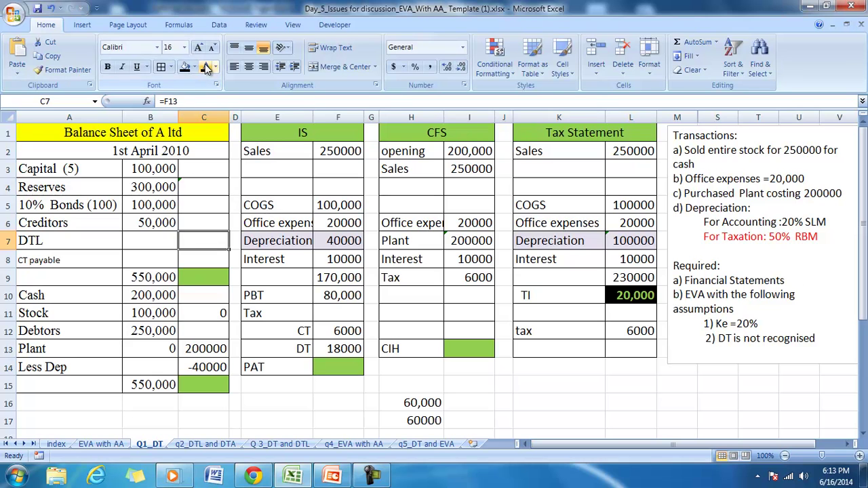
pyautogui.click(206, 67)
# Trace the precedents of the DTL in C7 and the deferred tax in F13.
pyautogui.click(180, 25)
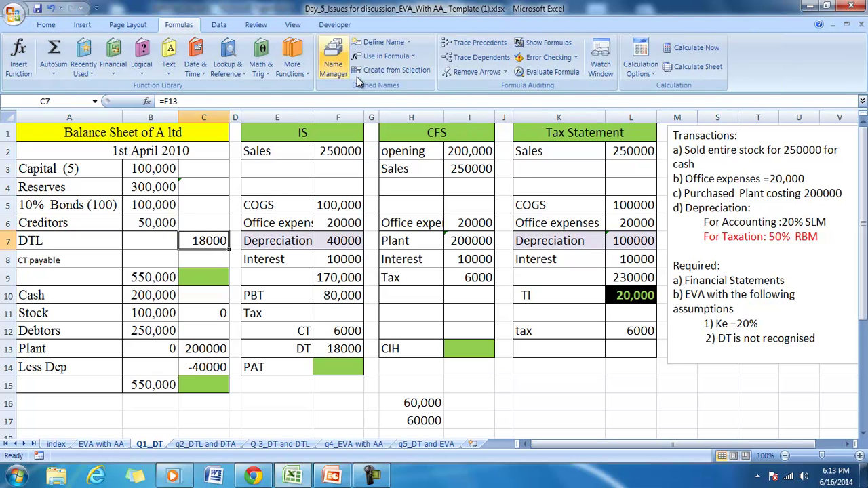
pyautogui.click(475, 42)
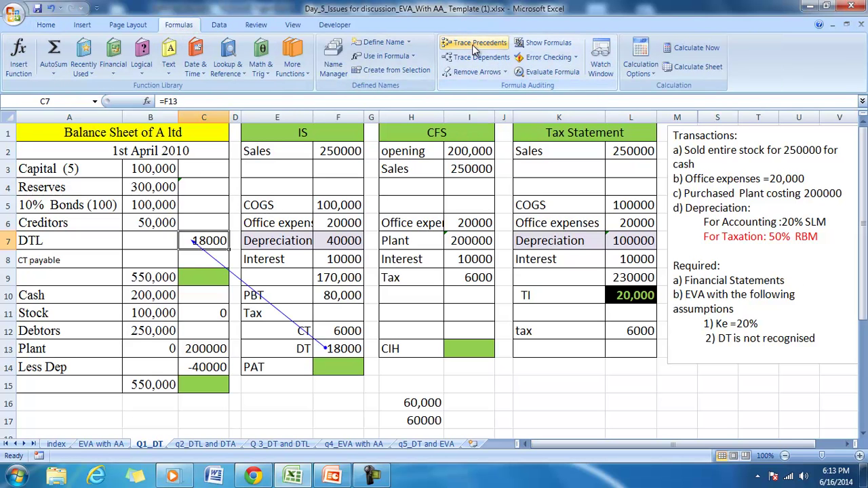
pyautogui.click(341, 349)
pyautogui.click(213, 240)
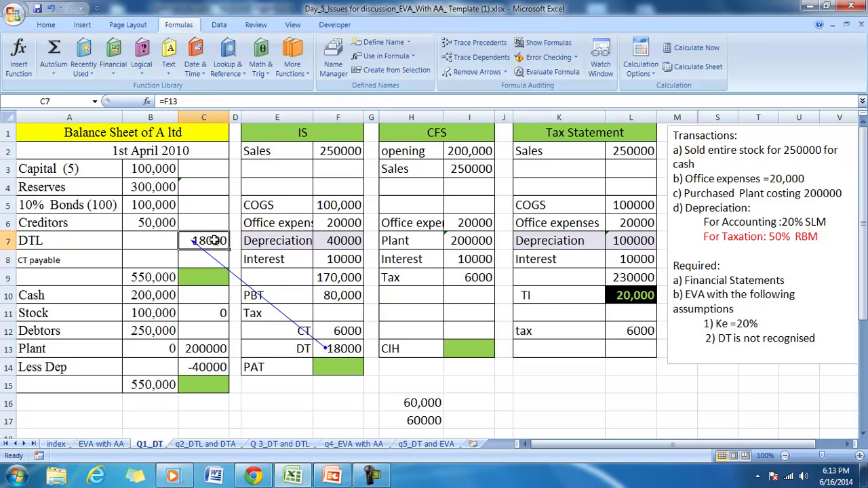
pyautogui.click(347, 349)
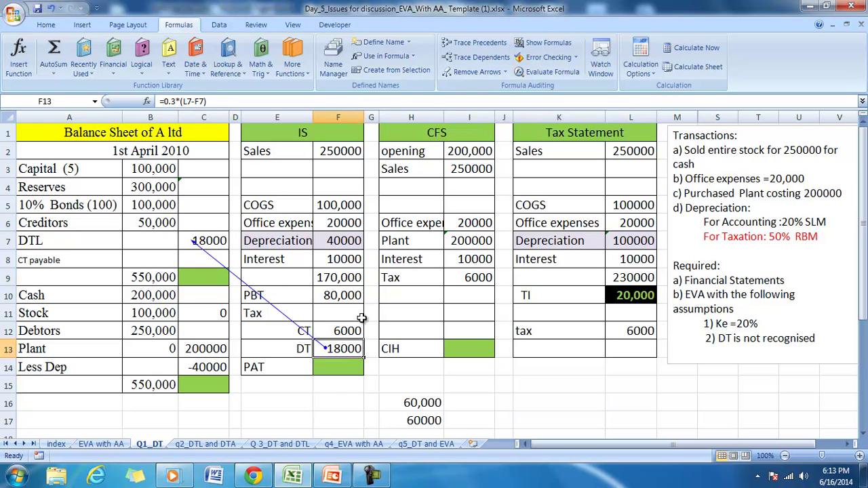
pyautogui.click(459, 43)
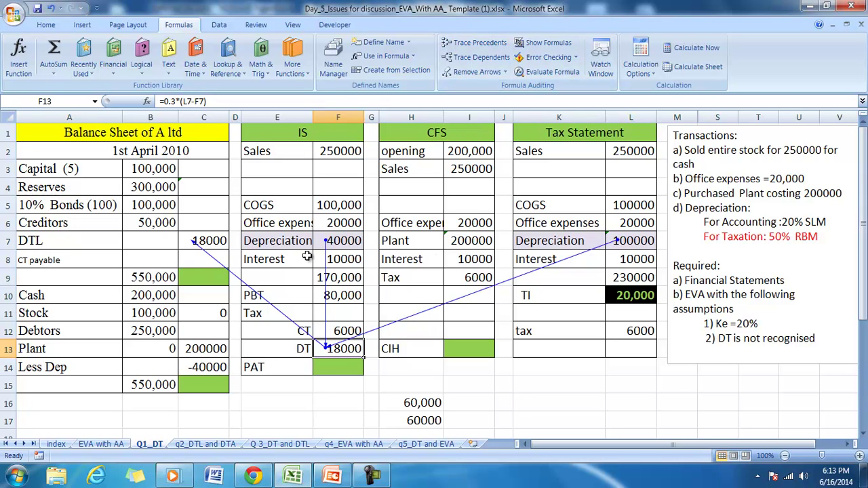
pyautogui.click(626, 244)
# Make the 'For Accounting :20% SLM' line of the transactions note bold and dark purple.
pyautogui.moveTo(703, 222); pyautogui.dragTo(828, 222)
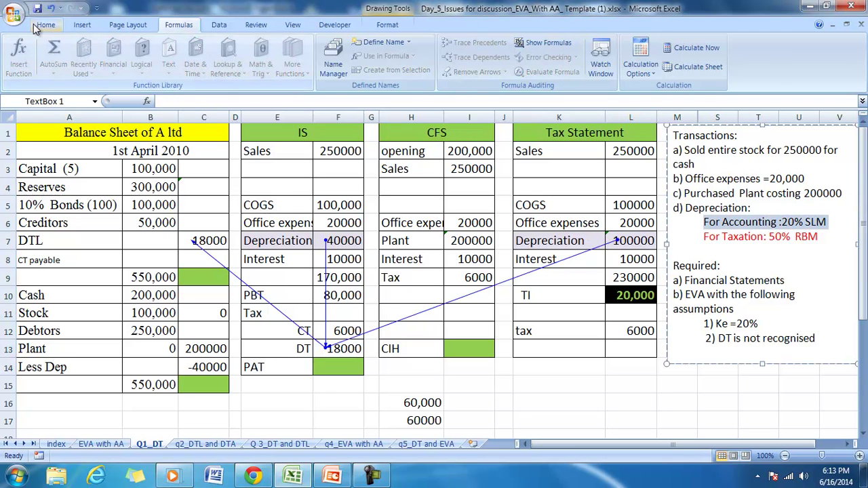
pyautogui.click(40, 25)
pyautogui.click(215, 66)
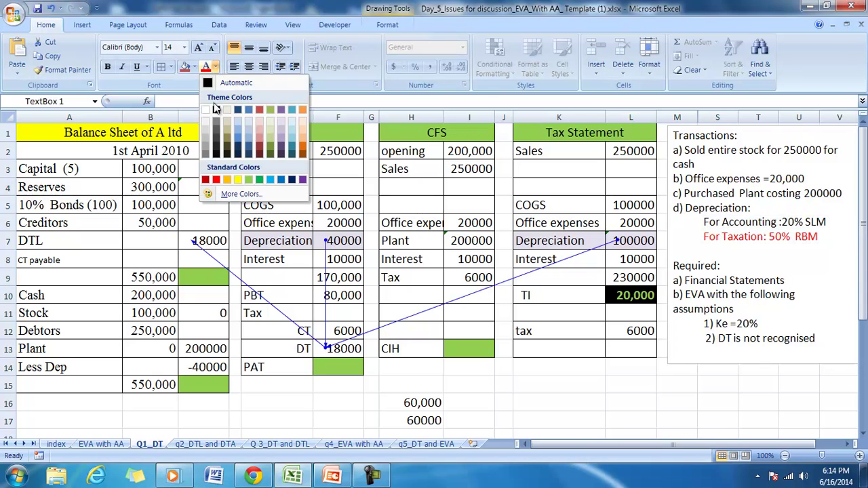
pyautogui.click(283, 149)
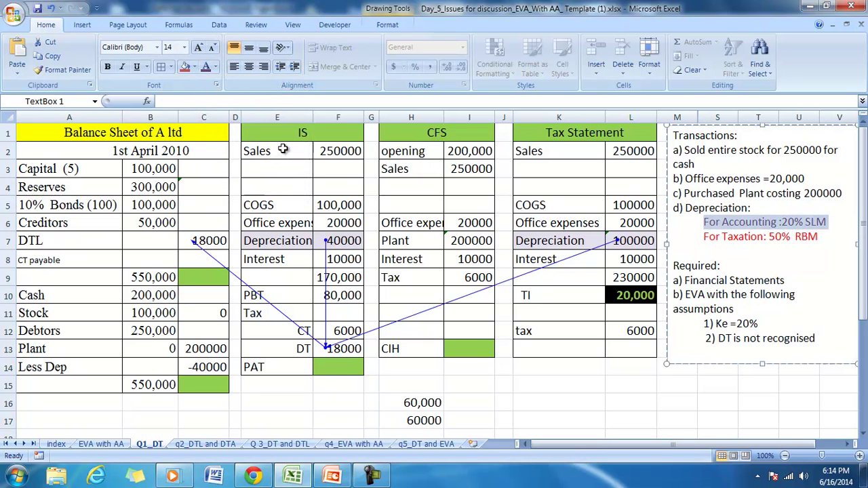
pyautogui.click(107, 67)
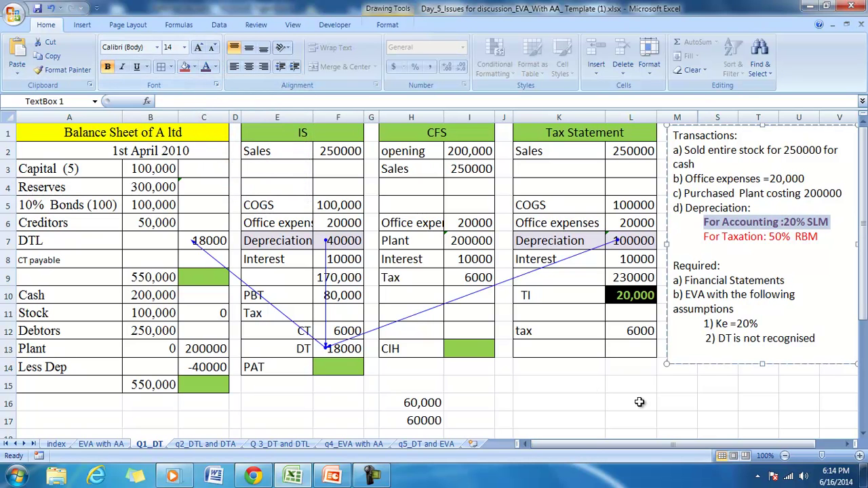
pyautogui.click(587, 333)
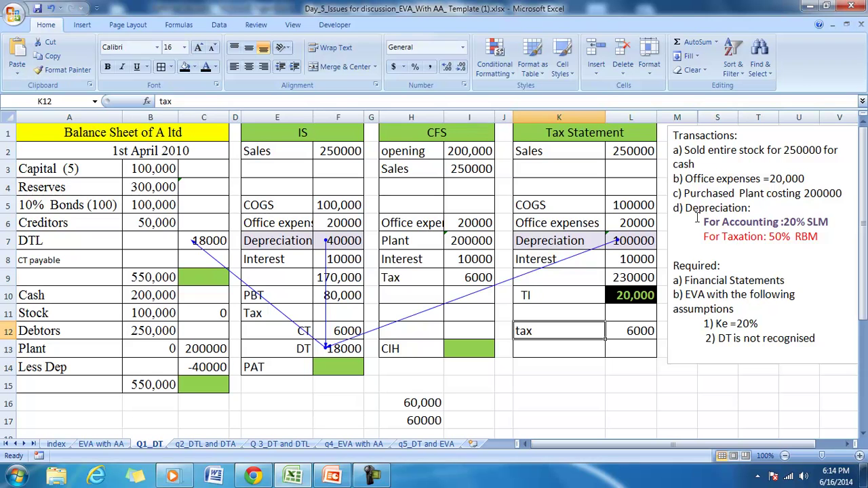
# Clear the tracer arrows and reveal the 56,000 PAT figure in the income statement.
pyautogui.click(174, 25)
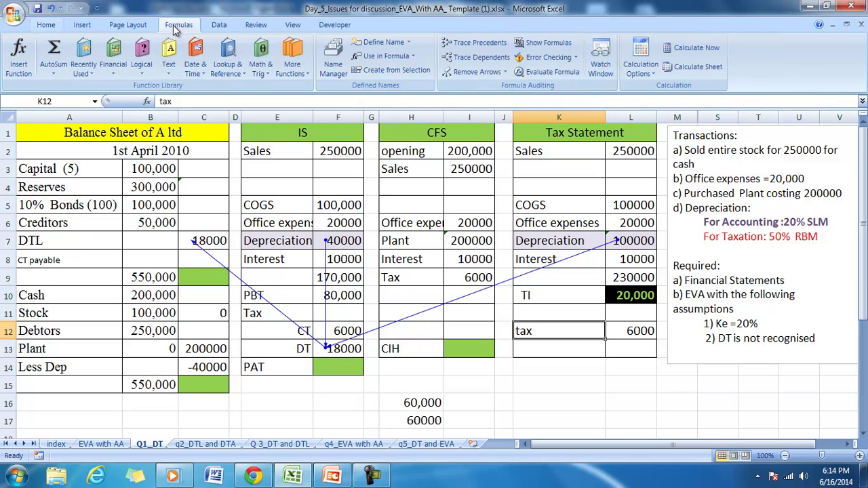
pyautogui.click(474, 72)
pyautogui.click(334, 366)
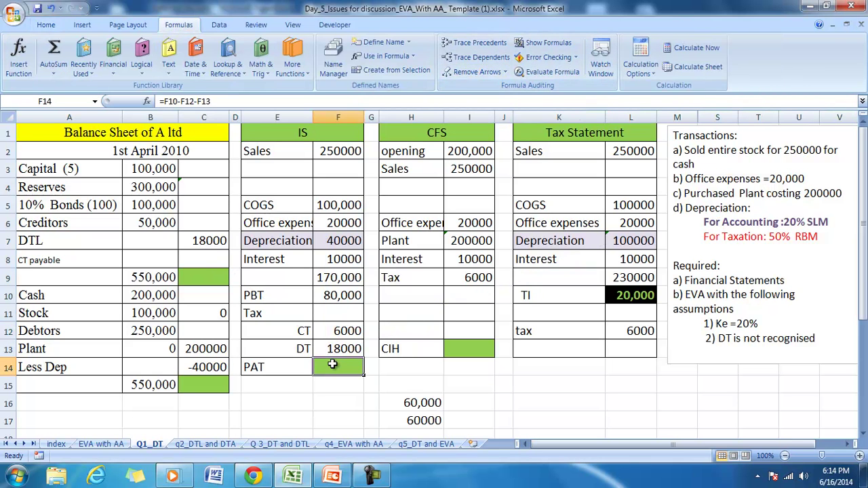
pyautogui.click(46, 25)
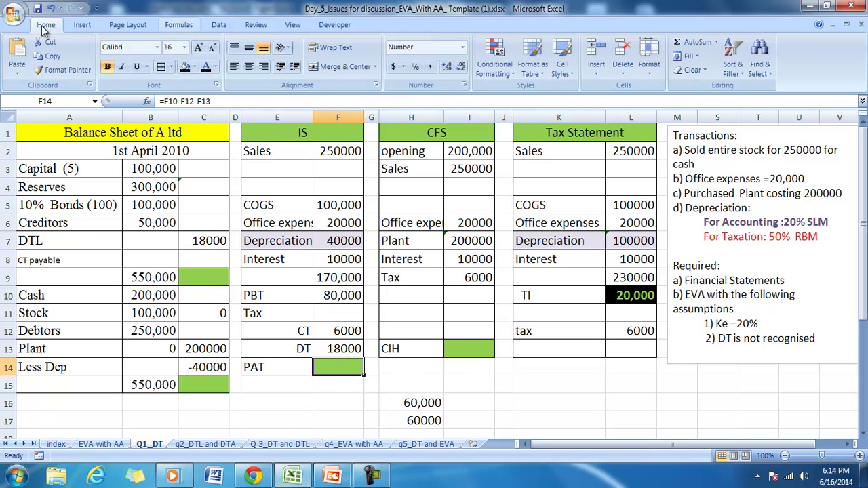
pyautogui.click(208, 67)
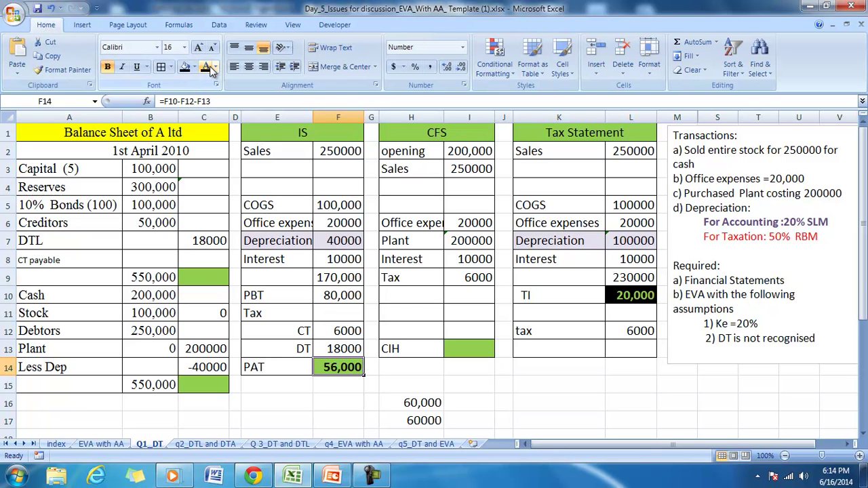
# Reveal the closing Reserves of 356,000 (=B4+F14) in the balance sheet.
pyautogui.click(351, 296)
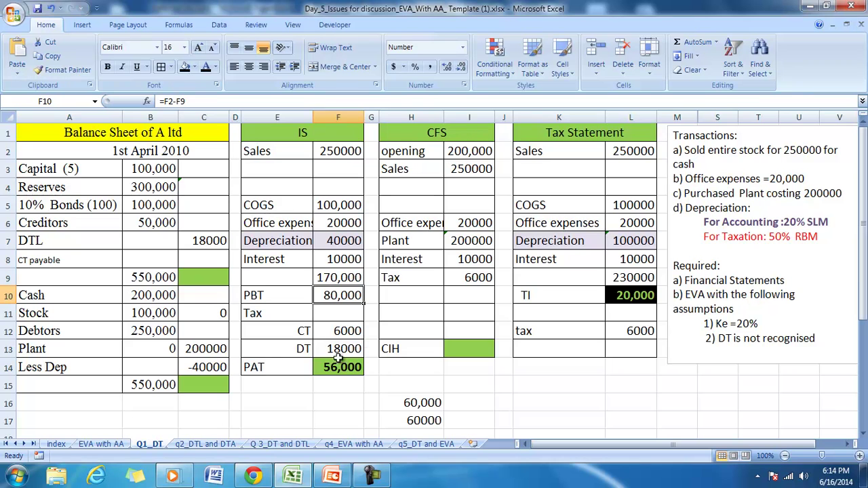
pyautogui.click(226, 188)
pyautogui.click(207, 67)
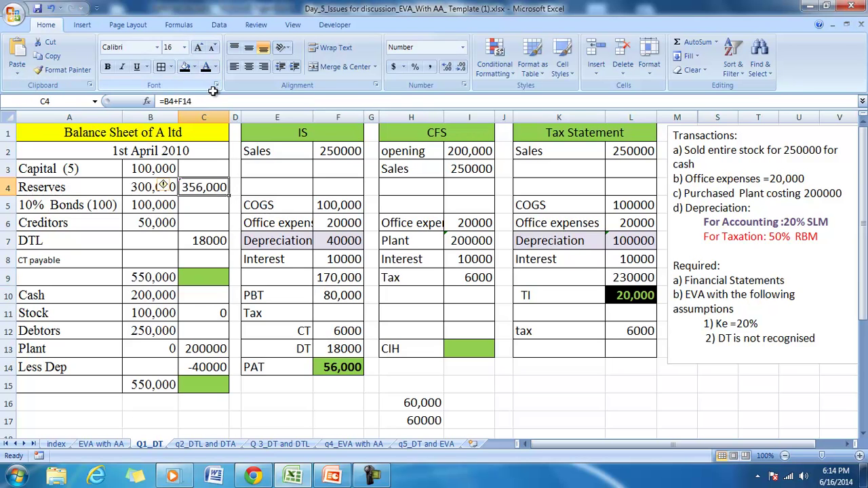
pyautogui.moveTo(390, 474)
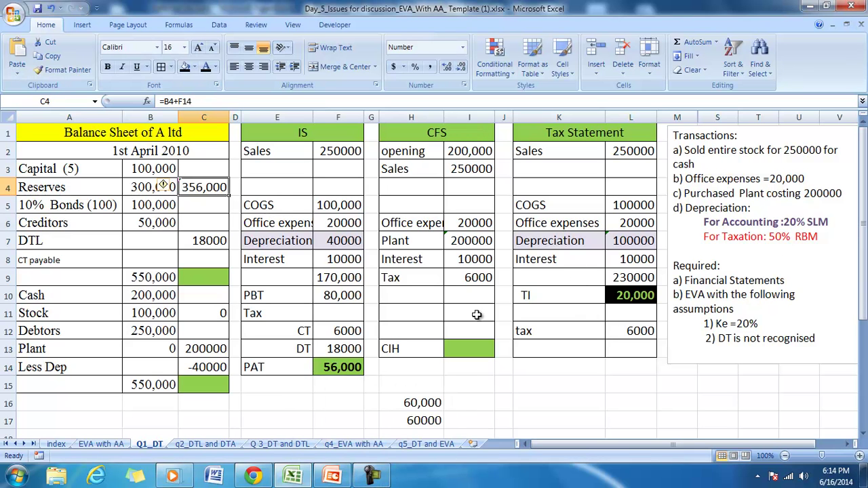
pyautogui.click(456, 293)
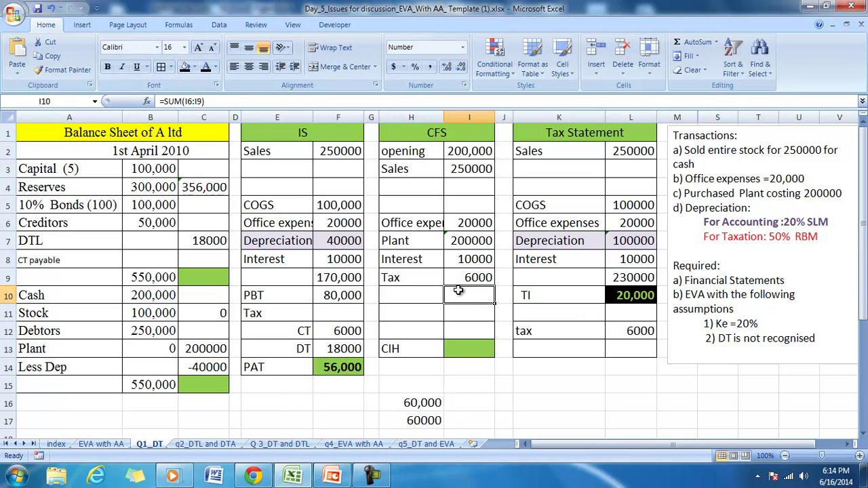
# Reveal outflows of 236000 with the Plant cell's formatting, cash in hand 214,000 and inflows 450,000.
pyautogui.click(207, 68)
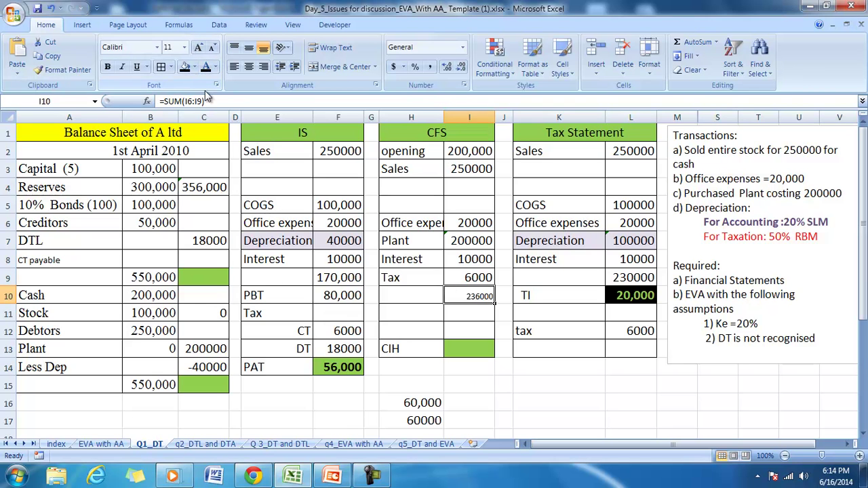
pyautogui.click(472, 239)
pyautogui.click(63, 70)
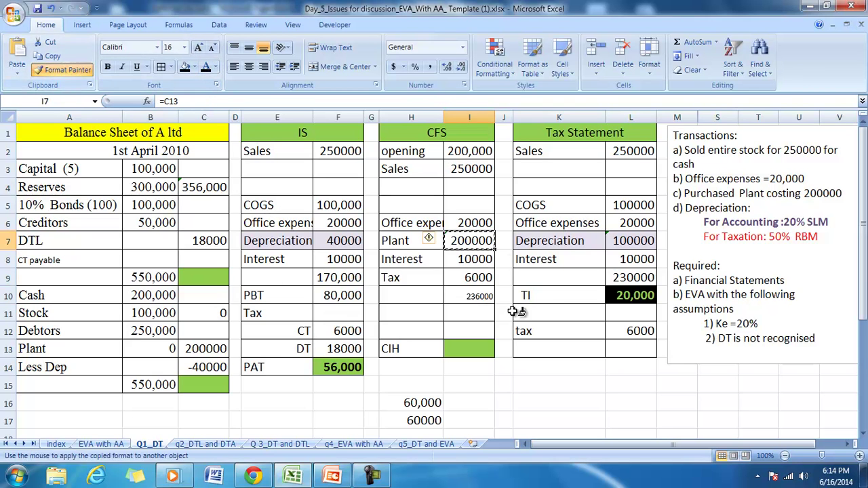
pyautogui.click(474, 296)
pyautogui.click(468, 348)
pyautogui.click(206, 68)
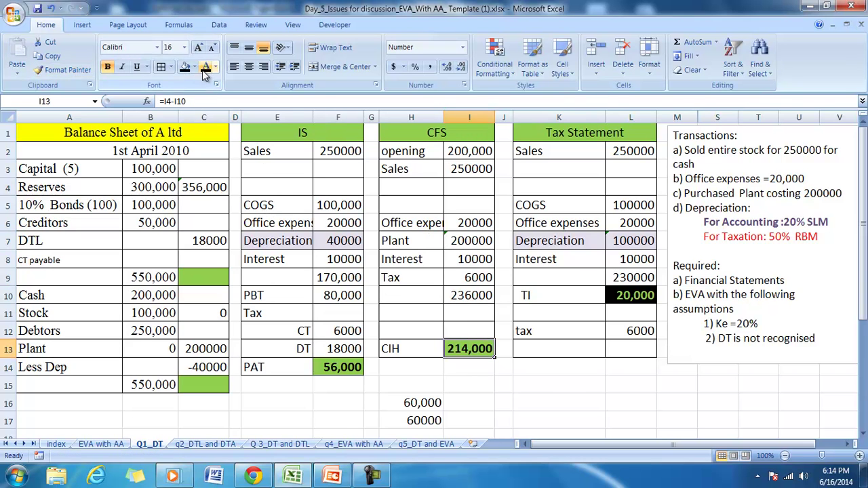
pyautogui.click(463, 184)
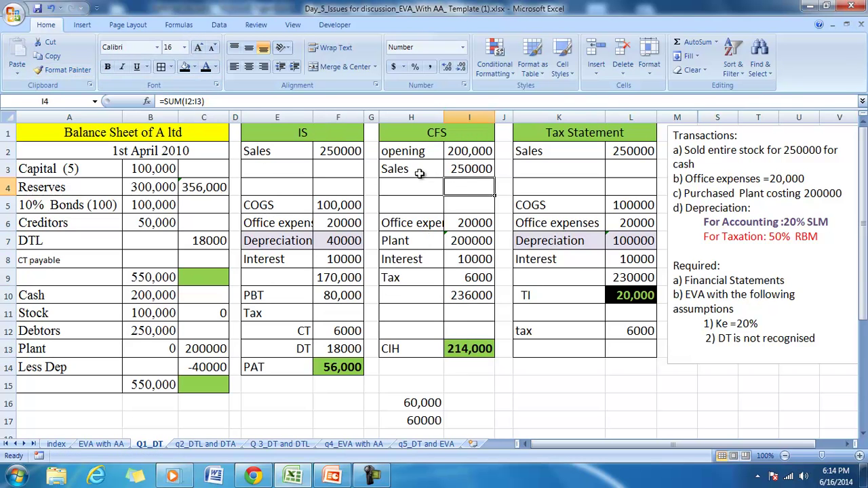
pyautogui.click(206, 67)
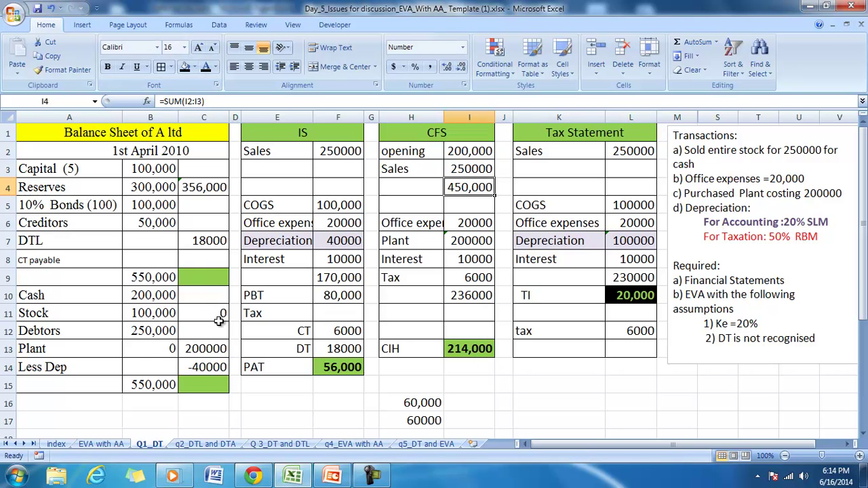
pyautogui.click(198, 290)
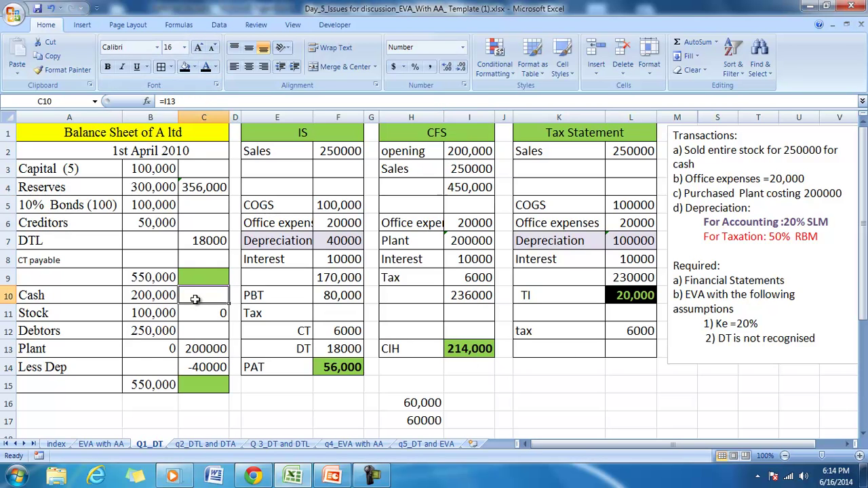
# Reveal the closing Cash of 214000, Capital, Bonds and Creditors figures.
pyautogui.click(205, 68)
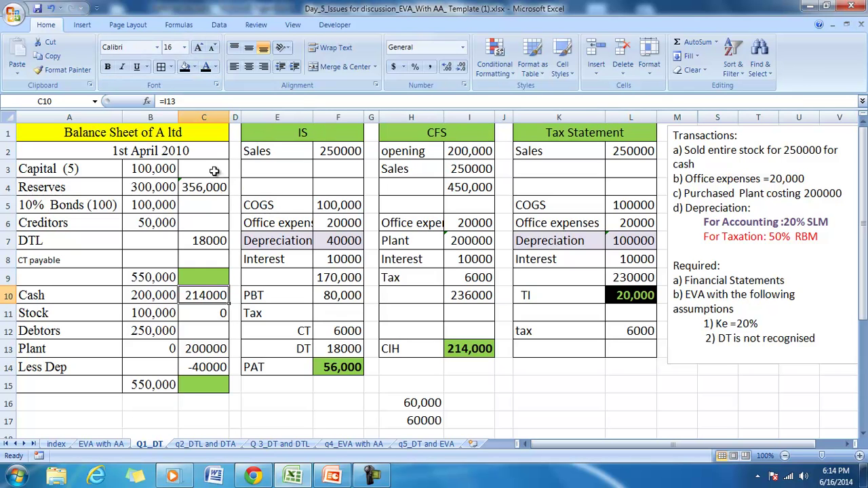
pyautogui.click(214, 171)
pyautogui.click(205, 68)
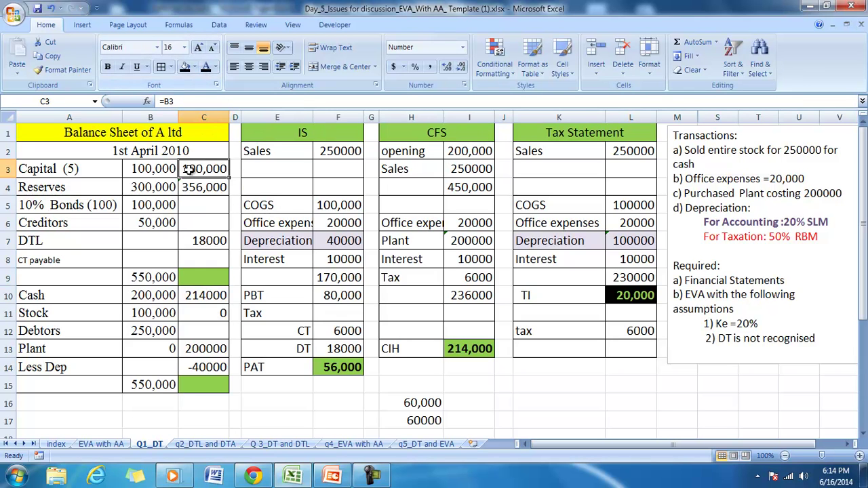
pyautogui.click(202, 204)
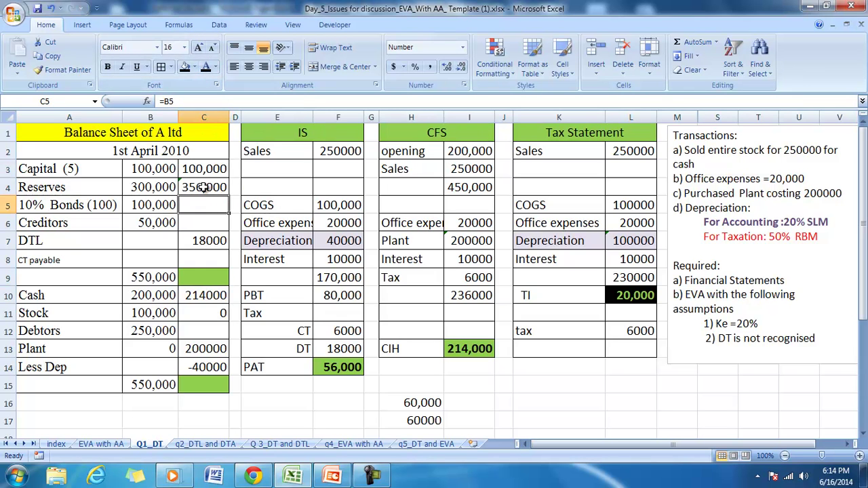
pyautogui.click(207, 68)
pyautogui.click(206, 224)
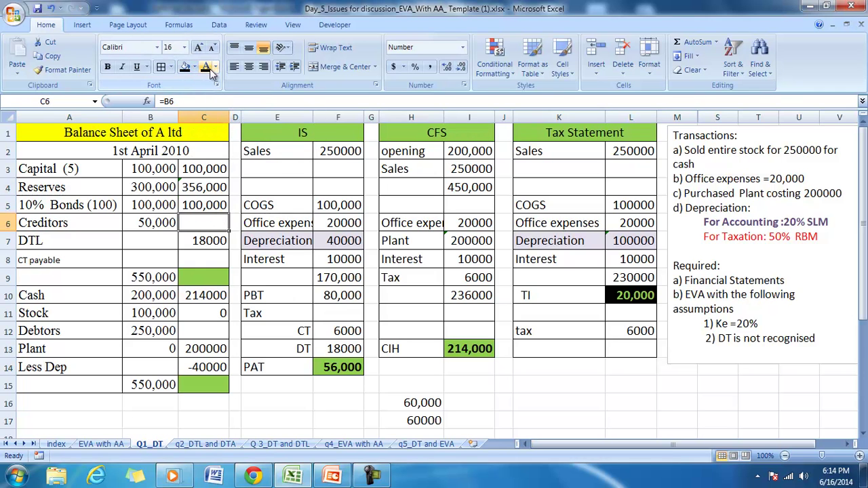
pyautogui.click(207, 68)
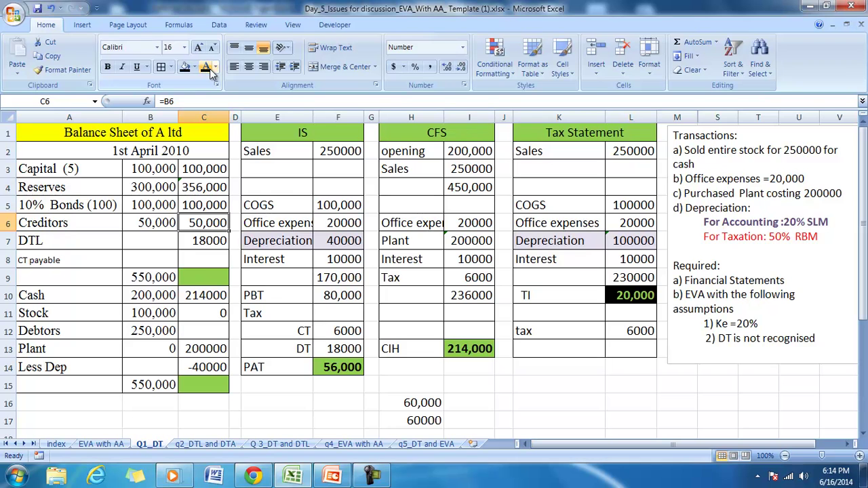
# Reveal the 624,000 liabilities total, the Debtors figure and the 624,000 assets total.
pyautogui.click(198, 276)
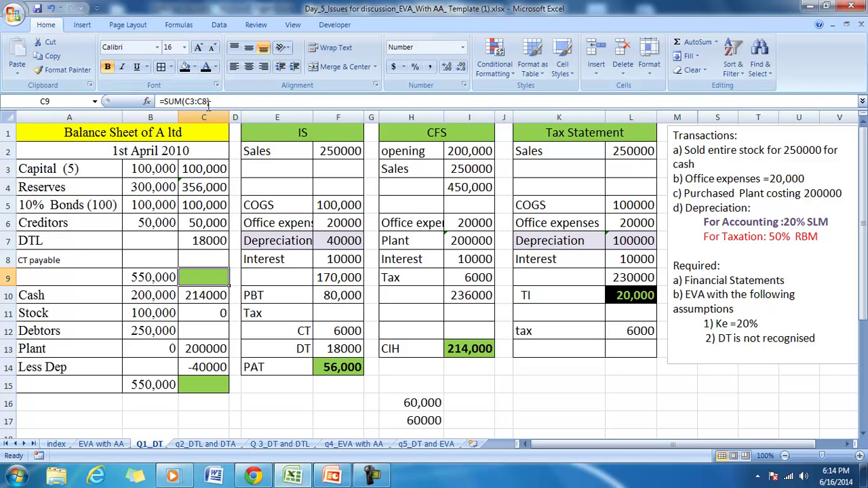
pyautogui.click(205, 67)
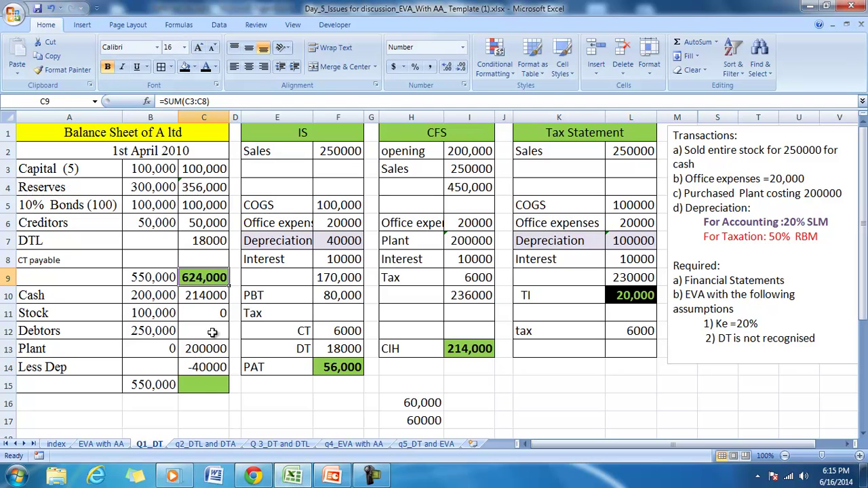
pyautogui.click(212, 333)
pyautogui.click(205, 67)
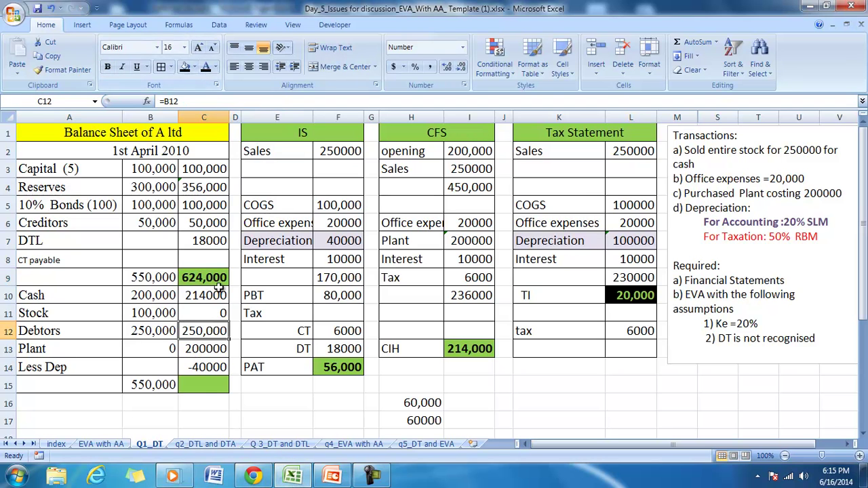
pyautogui.click(210, 384)
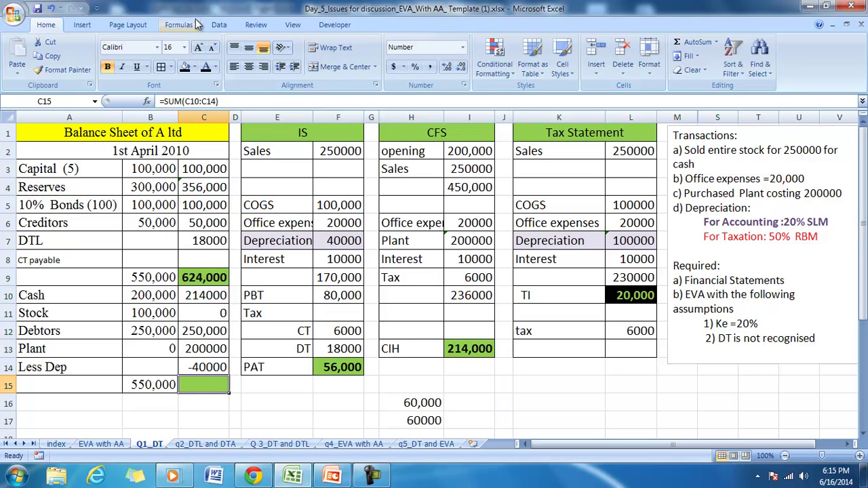
pyautogui.click(205, 66)
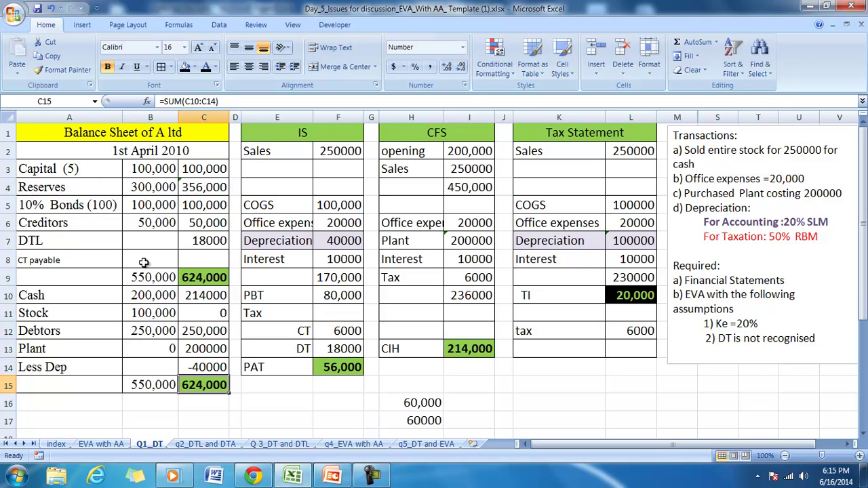
# Shade the DTL row A7:C7 light purple.
pyautogui.moveTo(47, 241); pyautogui.dragTo(207, 241)
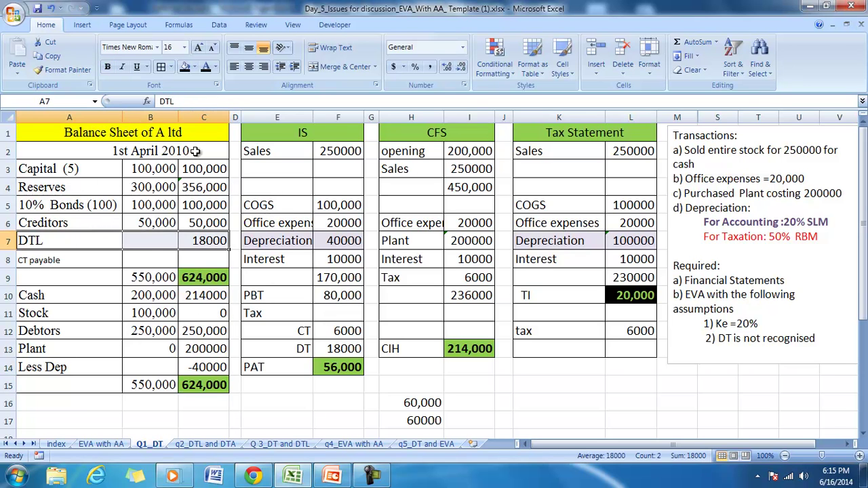
pyautogui.click(195, 66)
pyautogui.click(261, 112)
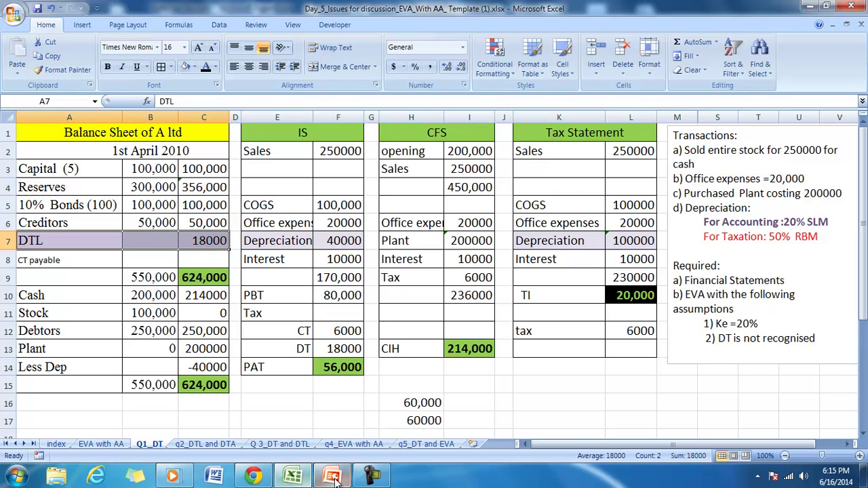
# Trace the precedents of the DTL, the IS deferred tax and current tax, then remove the arrows.
pyautogui.moveTo(331, 474)
pyautogui.click(207, 241)
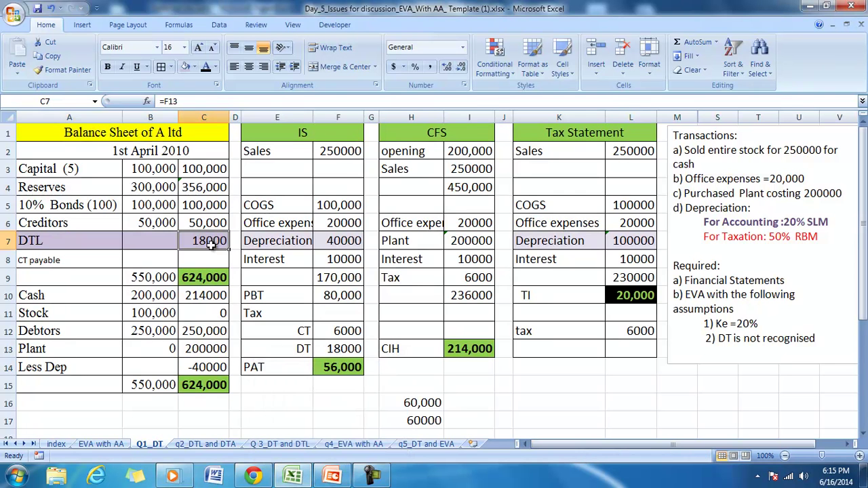
pyautogui.click(178, 25)
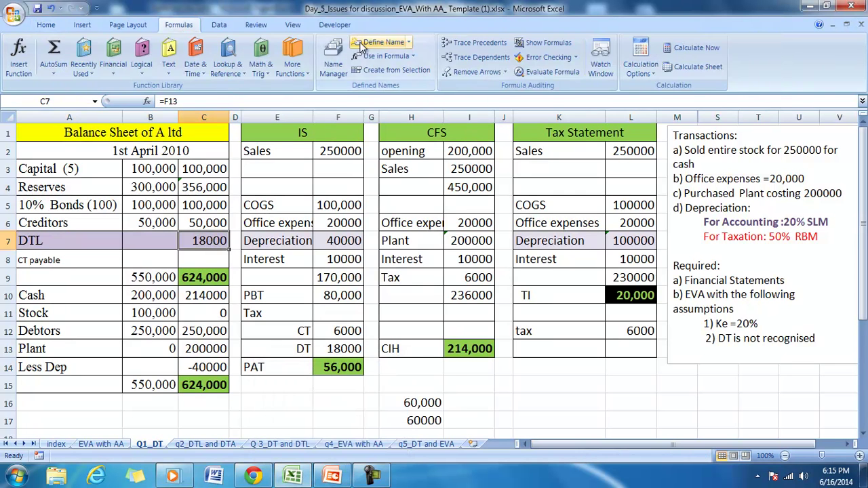
pyautogui.click(446, 42)
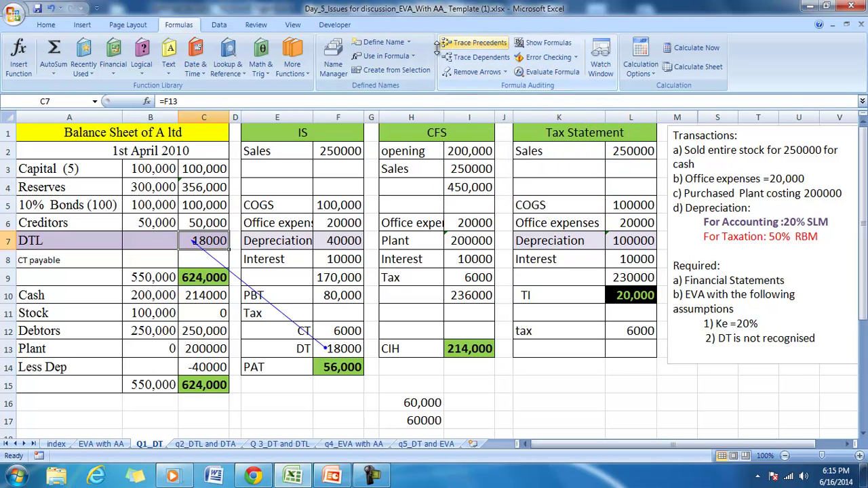
pyautogui.click(341, 349)
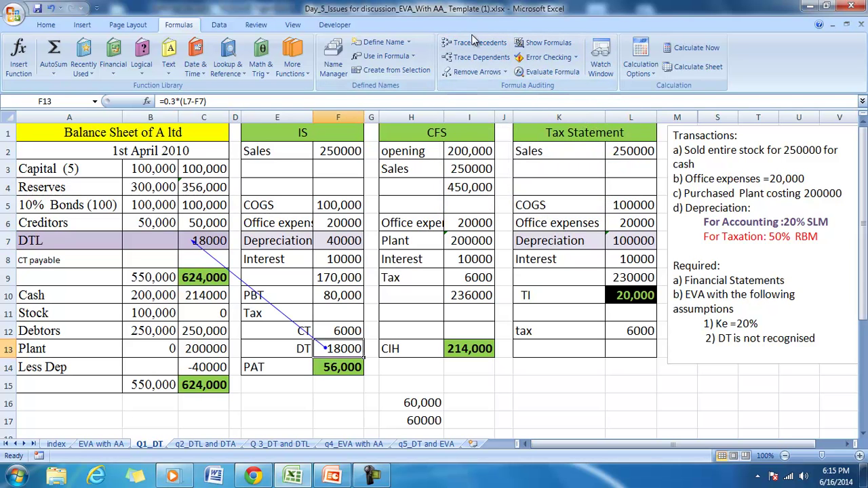
pyautogui.click(466, 45)
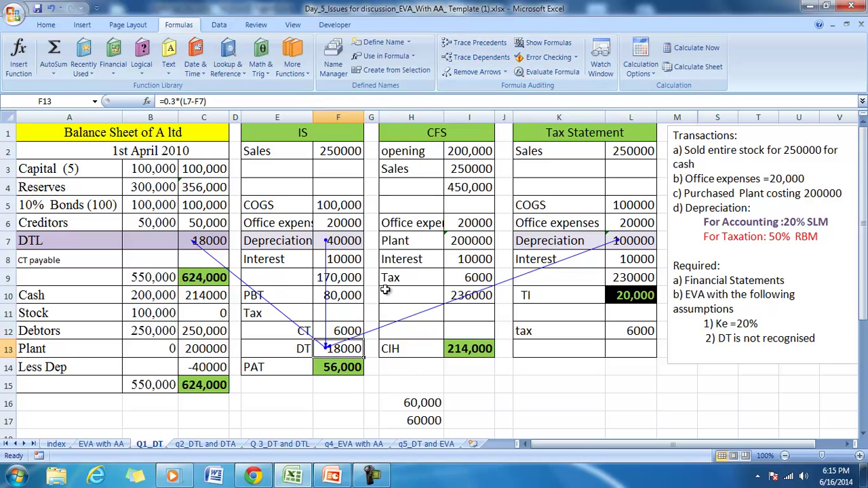
pyautogui.click(342, 330)
pyautogui.click(476, 44)
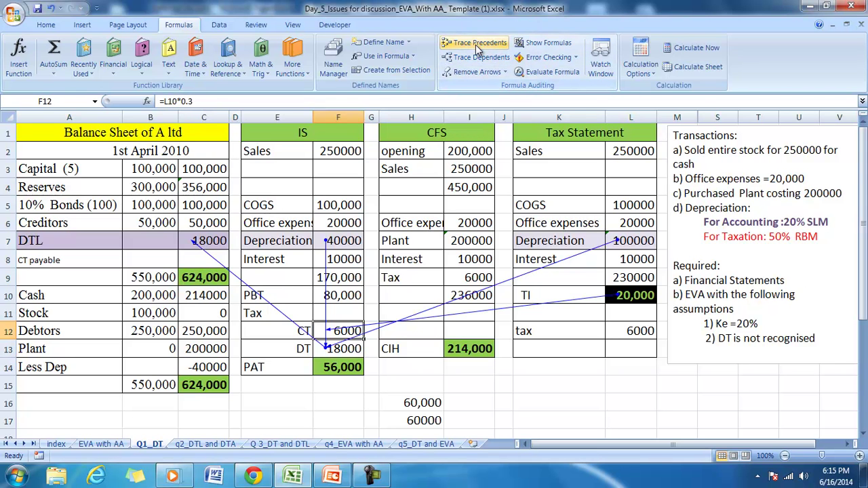
pyautogui.click(477, 71)
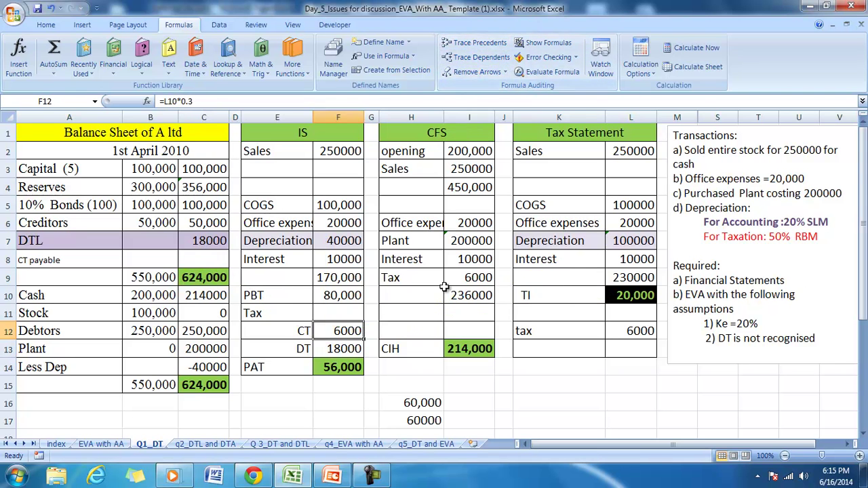
# Reveal CT payable in C8 and trace its precedents F12 and I9, then remove the arrows.
pyautogui.click(633, 295)
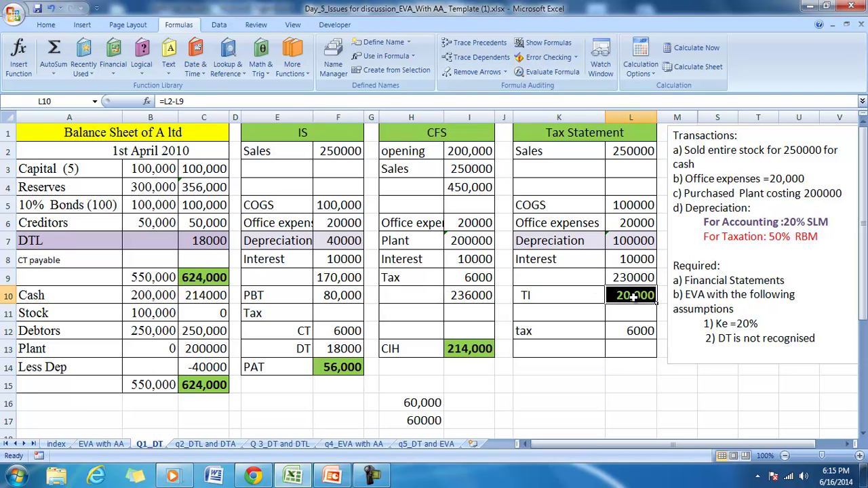
pyautogui.click(201, 259)
pyautogui.click(42, 26)
pyautogui.click(206, 67)
pyautogui.click(178, 24)
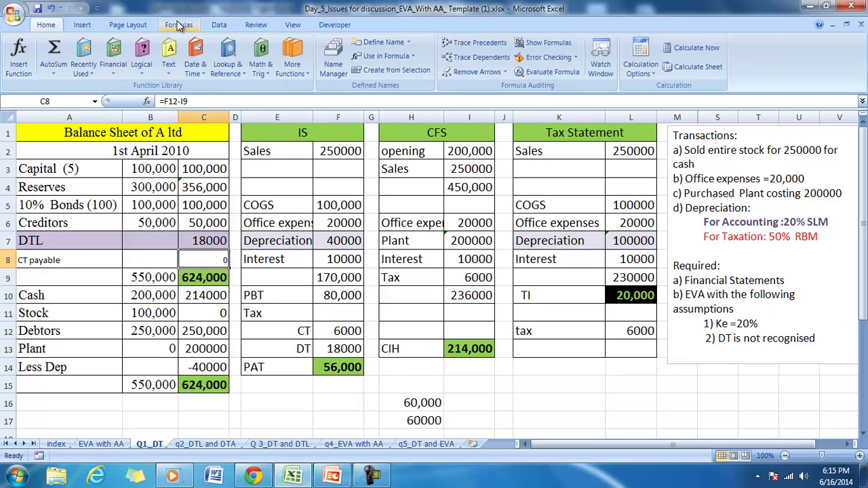
pyautogui.click(476, 43)
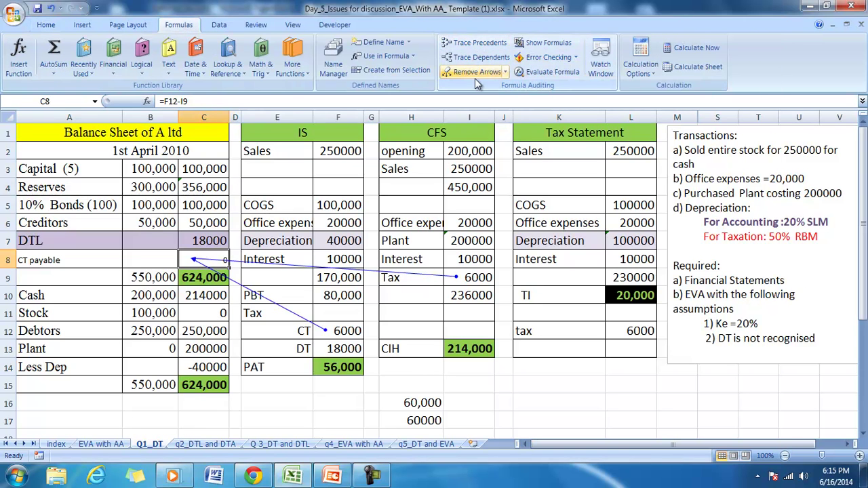
pyautogui.click(475, 71)
# Set the cash-flow tax in I9 to 0 so CT payable becomes 6000.
pyautogui.click(480, 280)
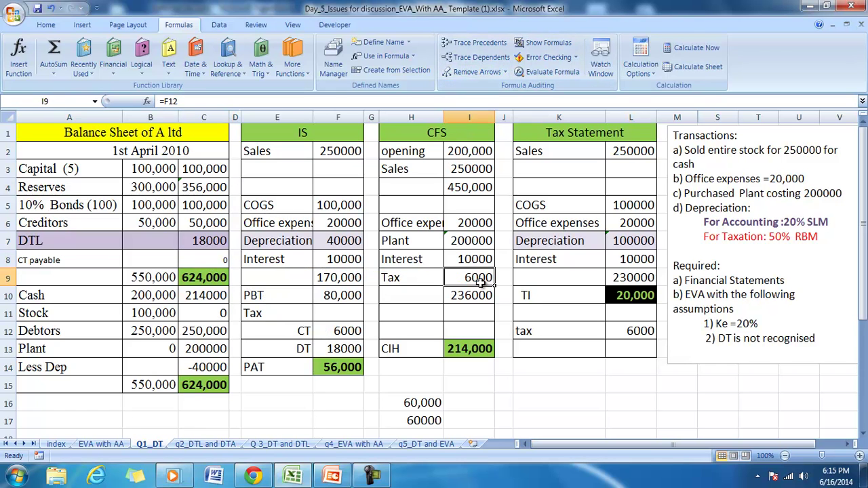
pyautogui.write('0')
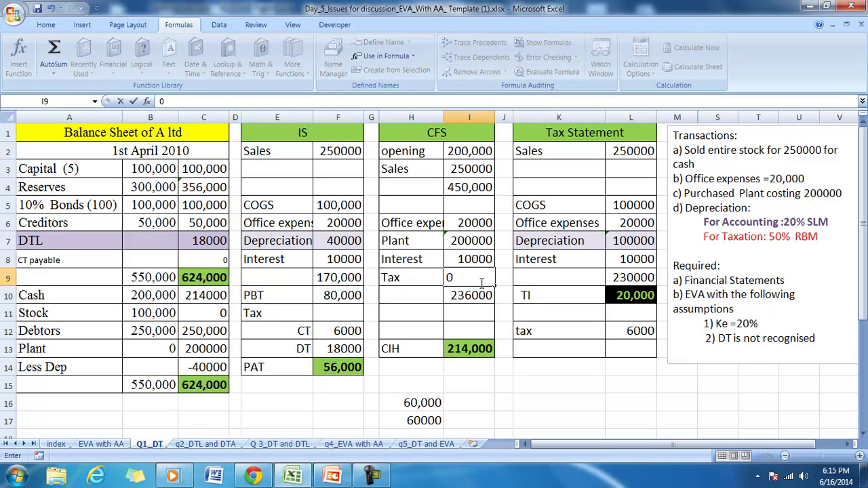
pyautogui.press('Return')
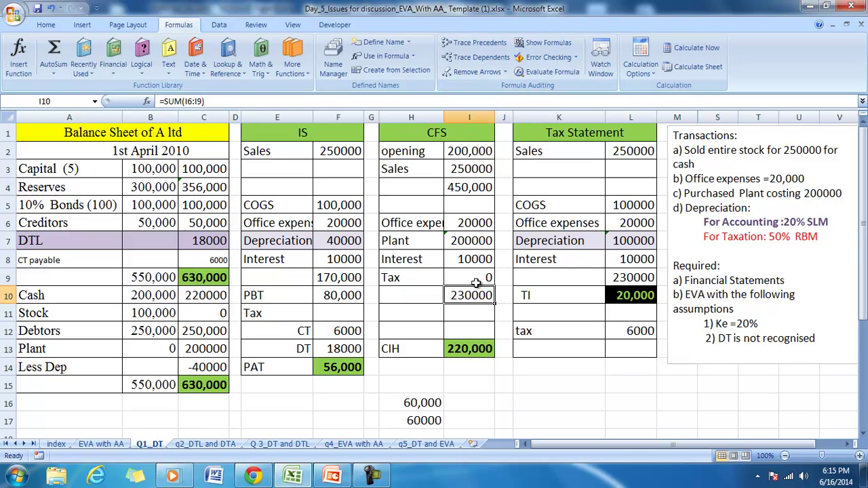
# Trace CT payable's precedents, clear the arrows, and bring the Deferred Tax presentation forward.
pyautogui.click(209, 263)
pyautogui.click(448, 43)
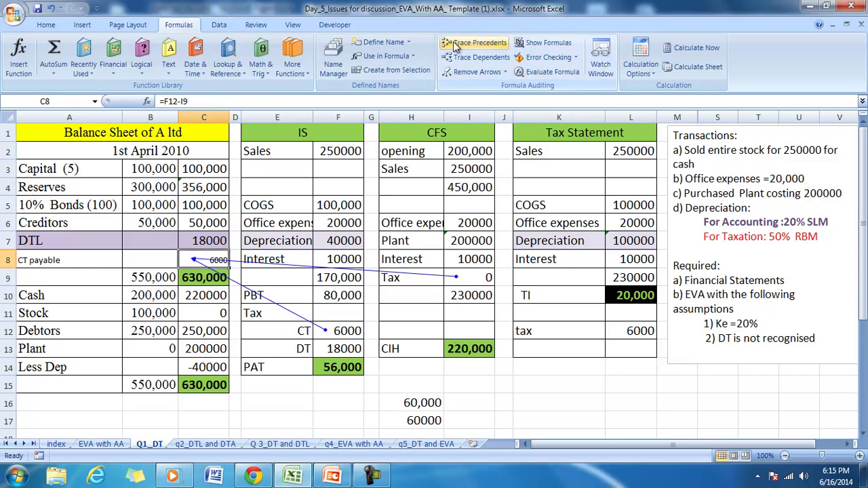
pyautogui.click(73, 261)
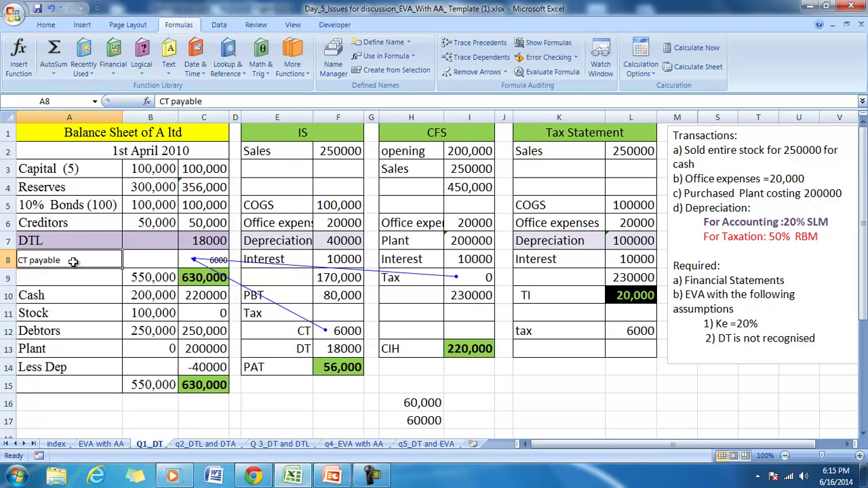
pyautogui.click(205, 240)
pyautogui.click(464, 72)
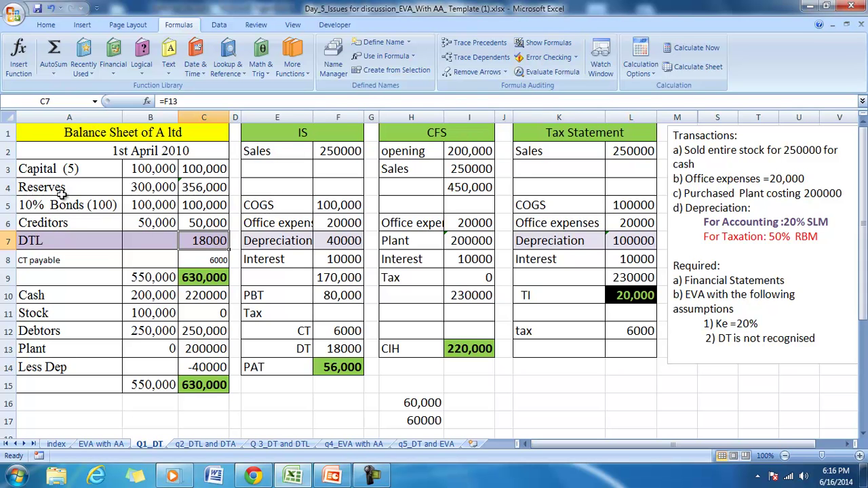
pyautogui.click(468, 72)
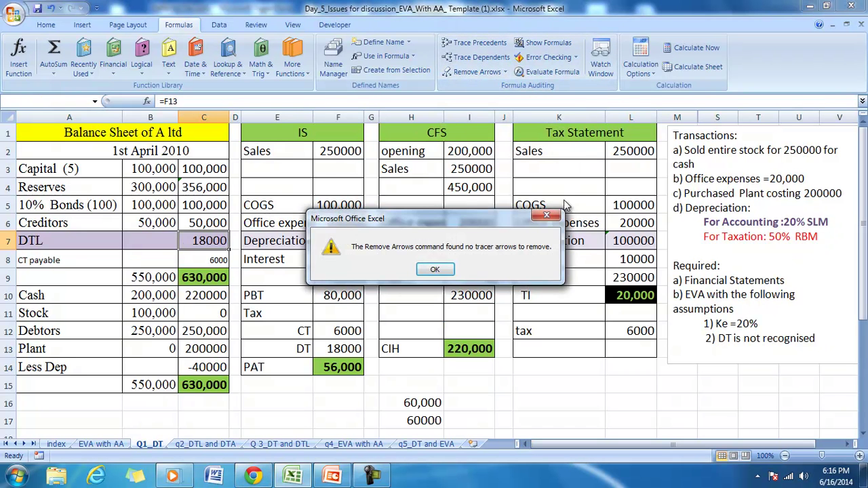
pyautogui.click(546, 216)
pyautogui.click(332, 476)
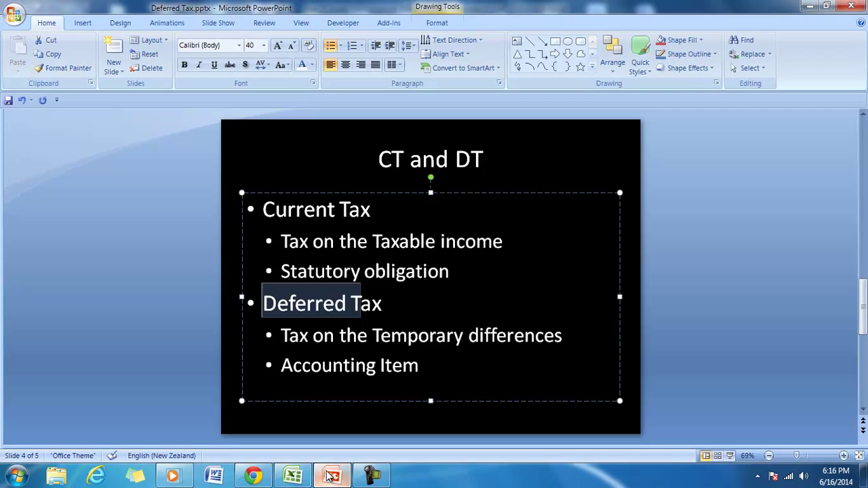
# On slide 5, highlight the DT, CT and DTL points, then return to slide 1.
pyautogui.click(864, 377)
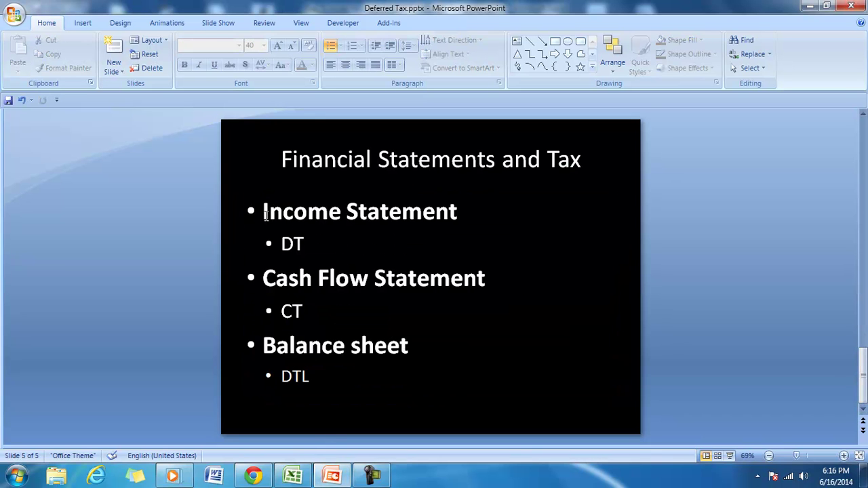
pyautogui.moveTo(278, 245); pyautogui.dragTo(313, 251)
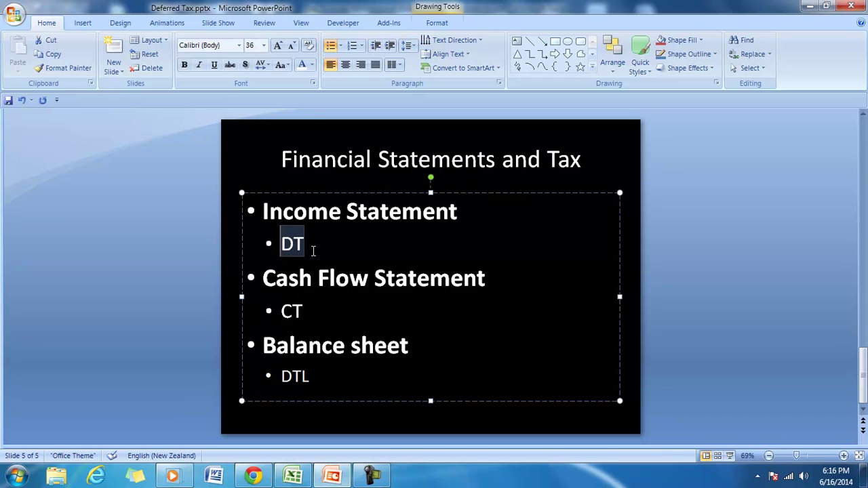
pyautogui.moveTo(287, 312); pyautogui.dragTo(318, 315)
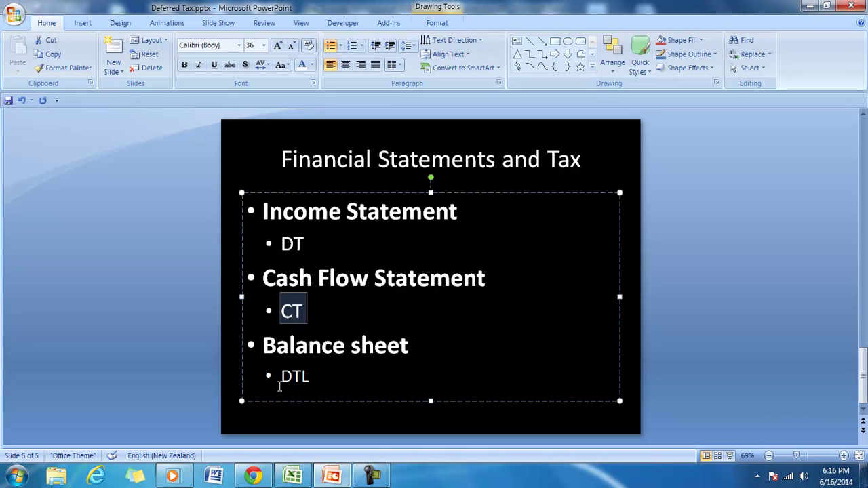
pyautogui.moveTo(279, 375); pyautogui.dragTo(312, 382)
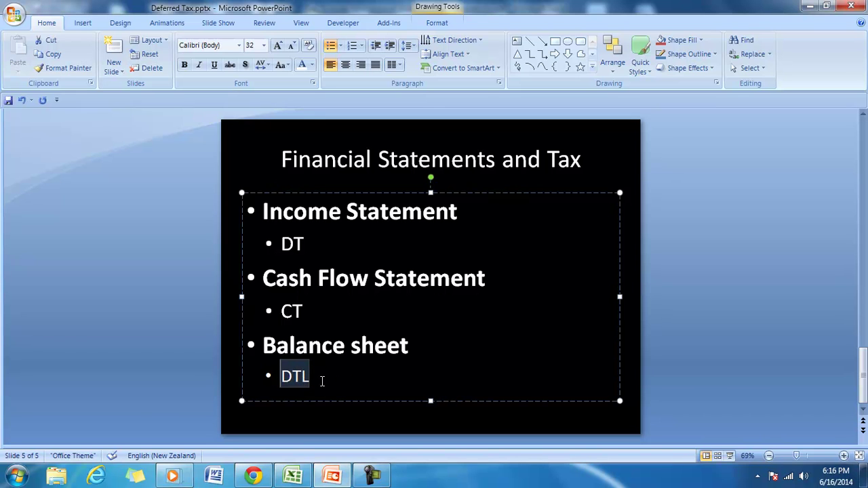
pyautogui.moveTo(863, 372); pyautogui.dragTo(862, 140)
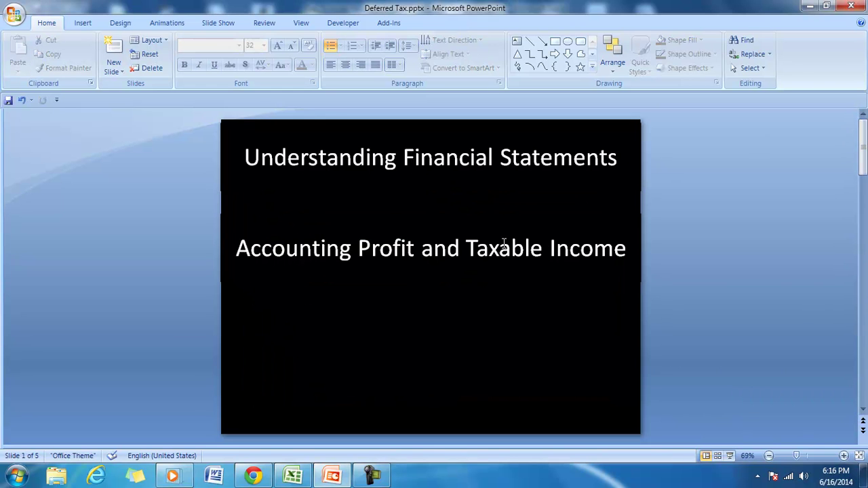
# Paste 'Deferred Tax' and 'Deferred Tax Liability' below the title slide's subtitle, then move to slide 2.
pyautogui.click(424, 250)
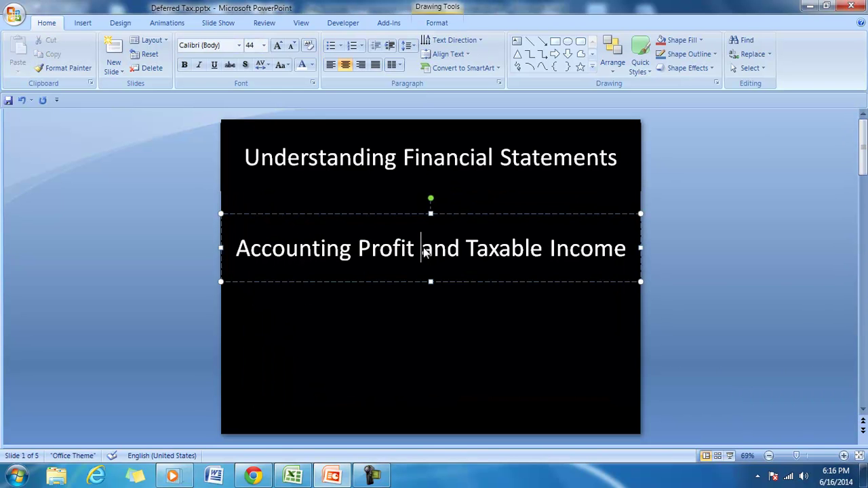
pyautogui.click(364, 350)
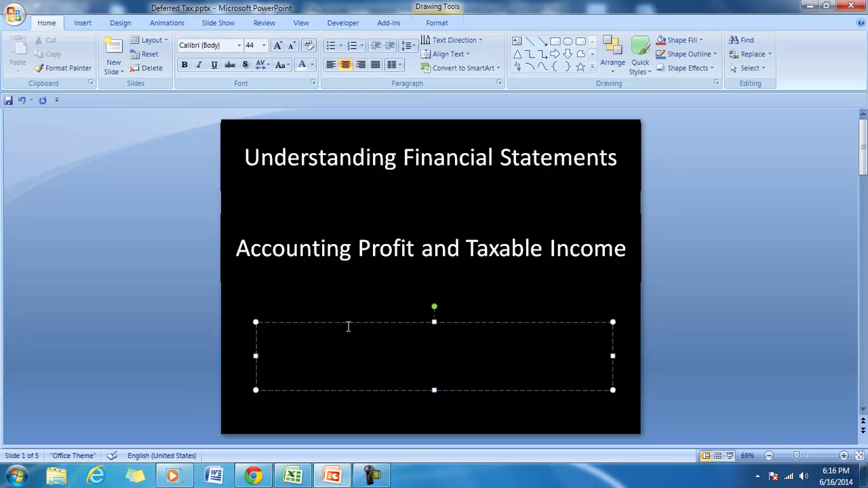
pyautogui.write('Deferred Tax and Deferred Tax Liability')
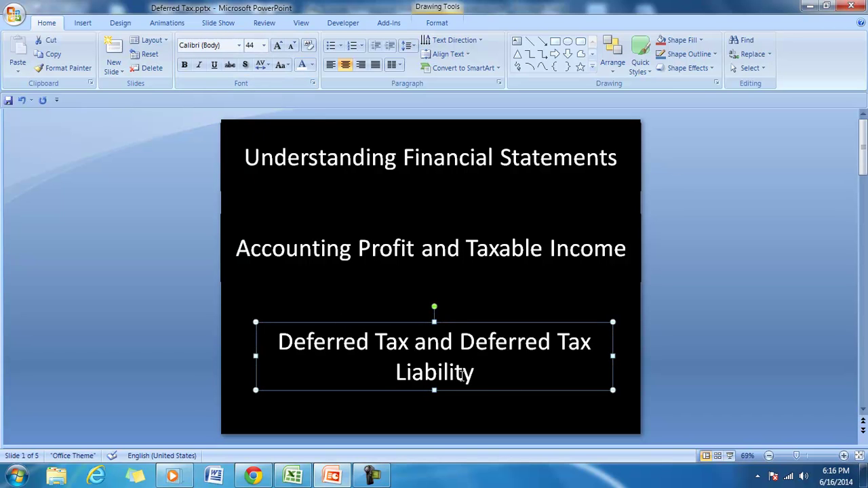
pyautogui.click(861, 335)
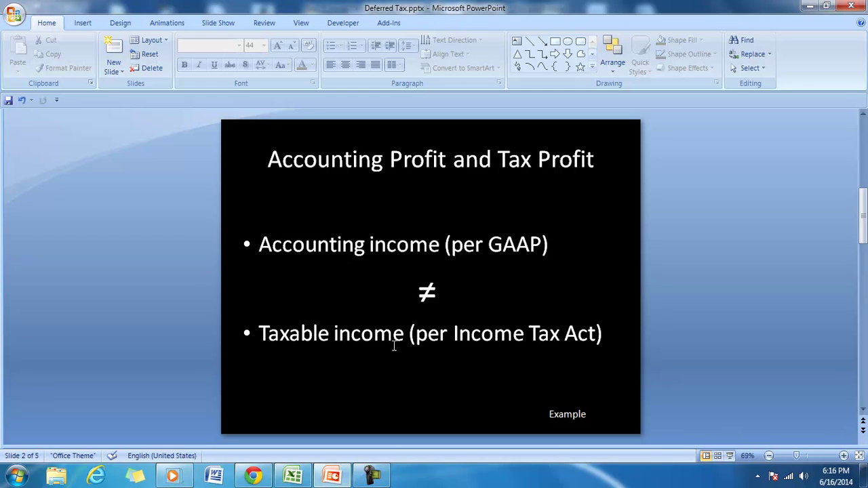
# Highlight the CT and DT points on slide 3 and the taxable income and temporary differences points on slide 4.
pyautogui.click(865, 335)
pyautogui.moveTo(282, 324); pyautogui.dragTo(426, 332)
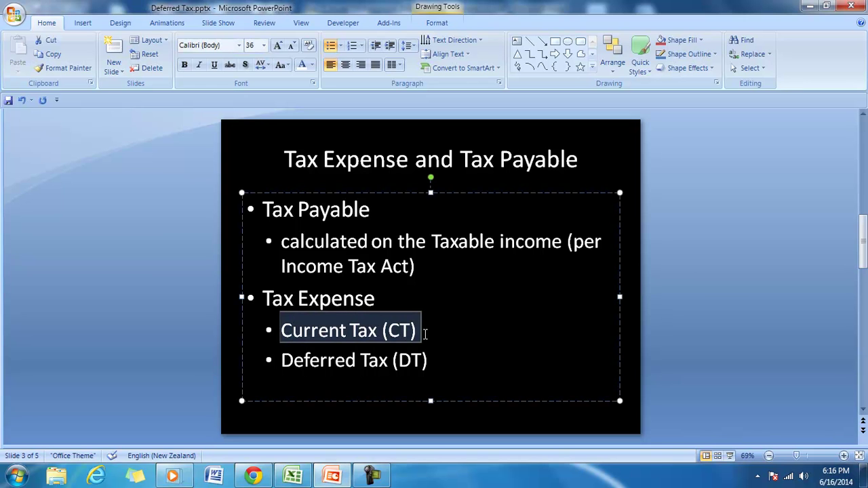
pyautogui.moveTo(285, 360); pyautogui.dragTo(412, 362)
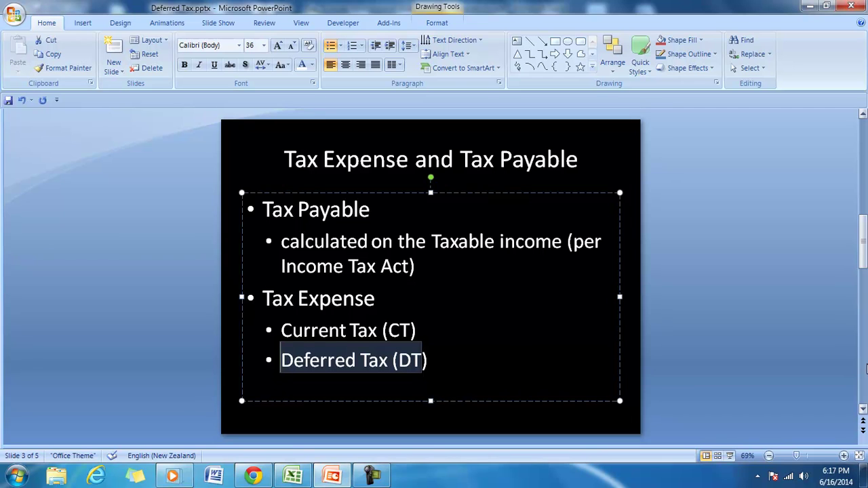
pyautogui.scroll(-1, 866, 369)
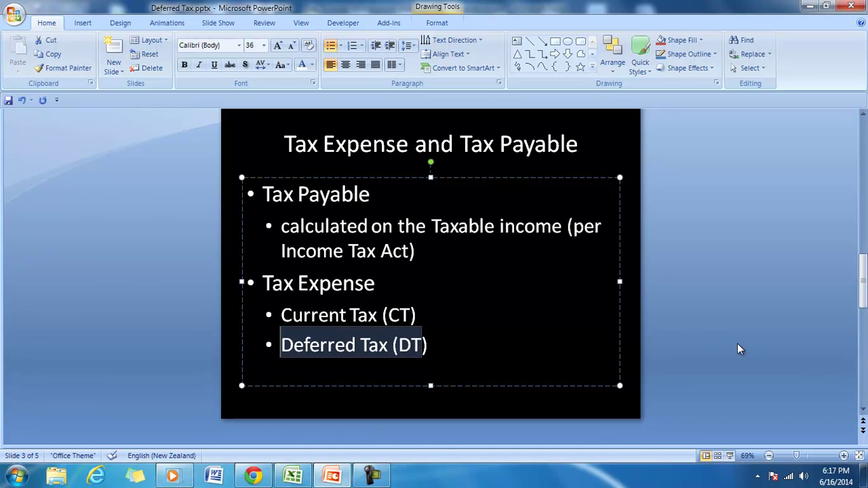
pyautogui.click(864, 368)
pyautogui.moveTo(284, 256); pyautogui.dragTo(497, 251)
pyautogui.moveTo(285, 340); pyautogui.dragTo(528, 337)
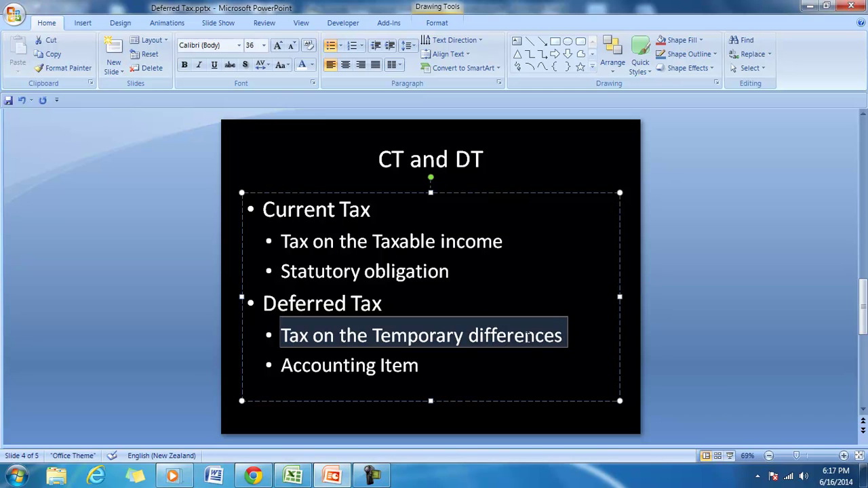
# Back in Excel, trace the precedents of the 18000 DT in F13.
pyautogui.click(293, 476)
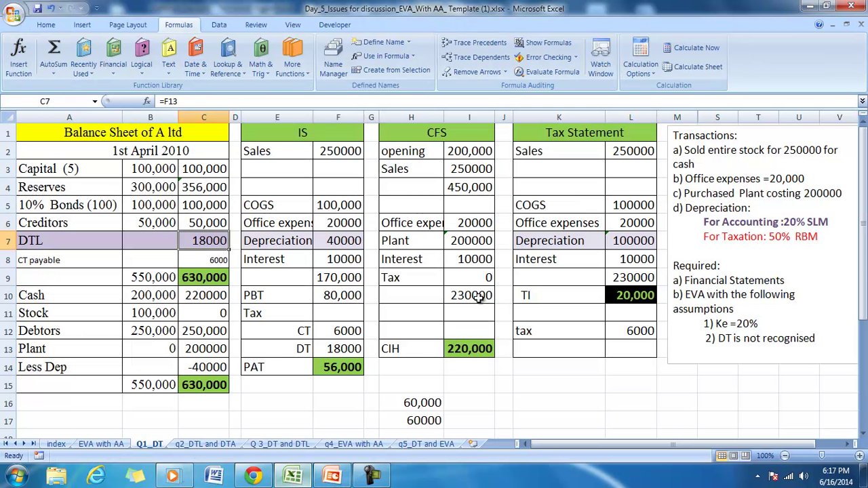
pyautogui.click(339, 348)
pyautogui.click(471, 43)
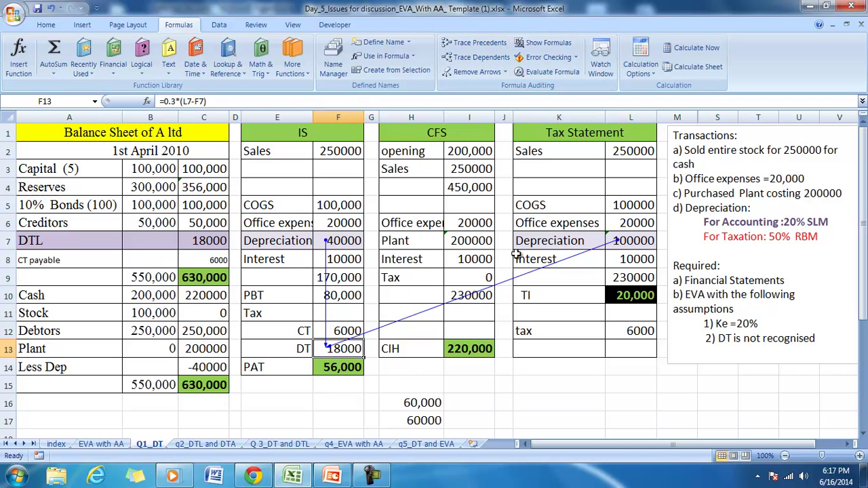